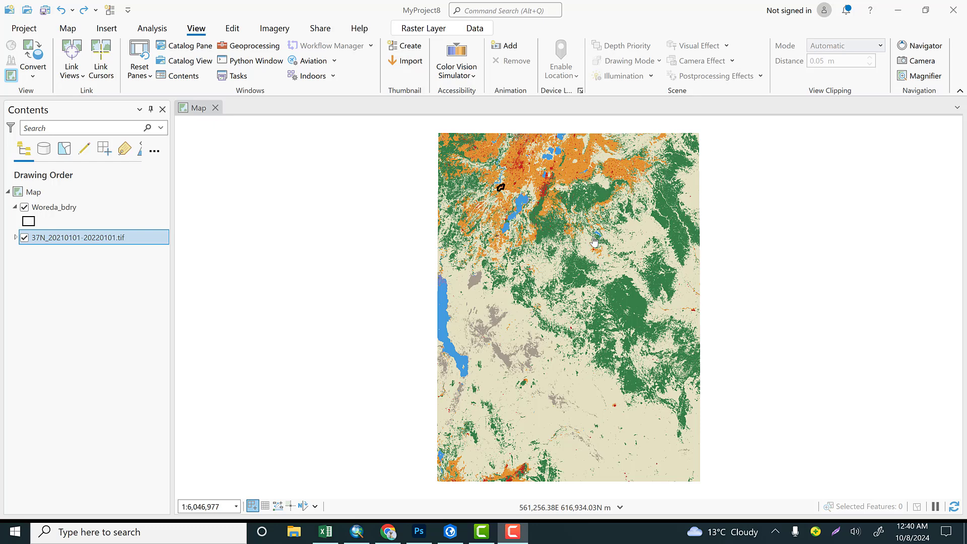
# Switch to the browser's Google results for 'sentinel 2021 lulc'
pyautogui.click(388, 531)
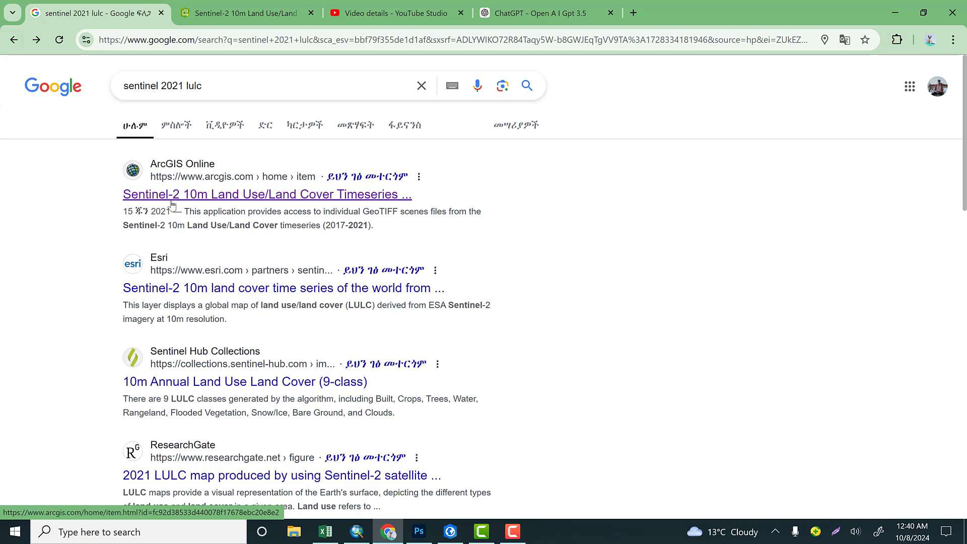
# Open the Sentinel-2 10m Land Use/Land Cover Timeseries Downloader page and highlight its Universal Transverse Mercator projection
pyautogui.click(266, 197)
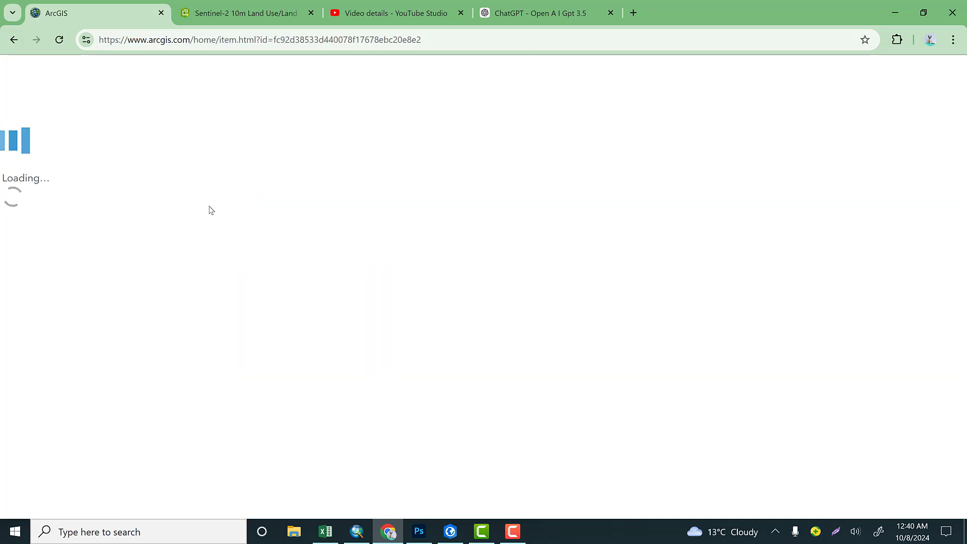
pyautogui.press('F10')
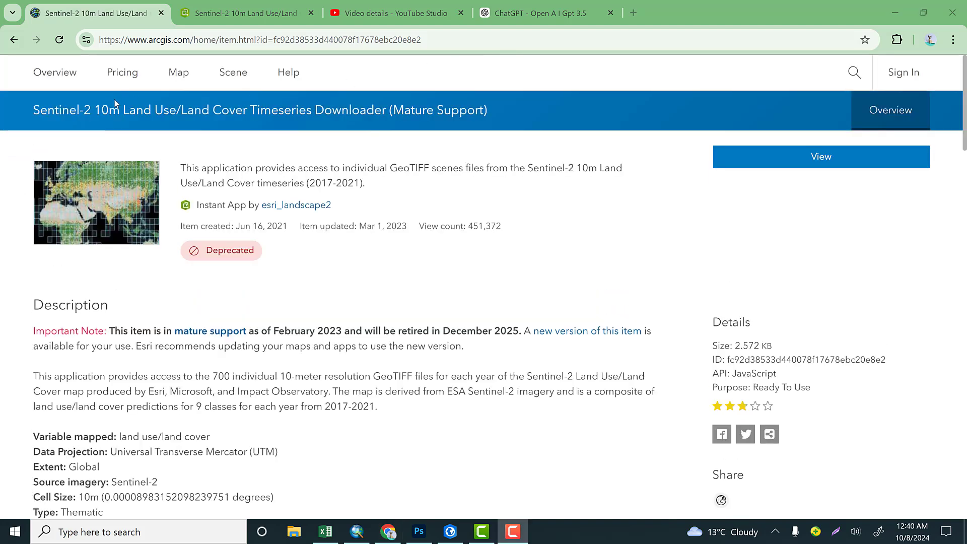
pyautogui.moveTo(91, 109); pyautogui.dragTo(32, 109)
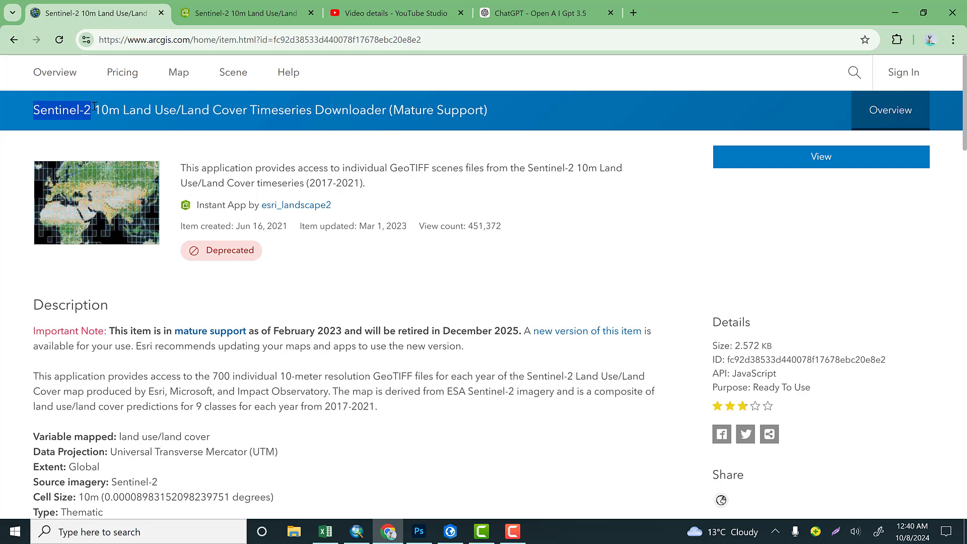
pyautogui.moveTo(94, 109); pyautogui.dragTo(110, 109)
pyautogui.click(110, 109)
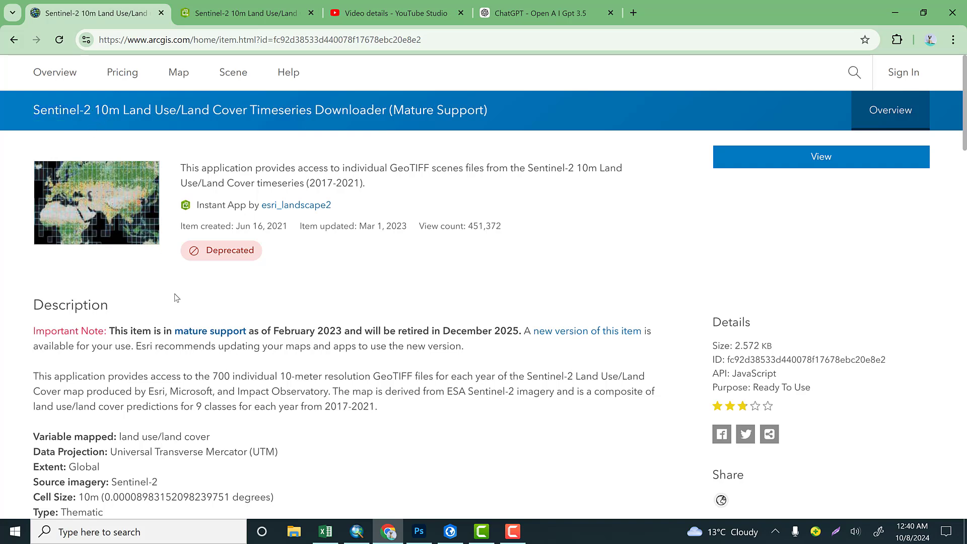
pyautogui.scroll(-1, 177, 351)
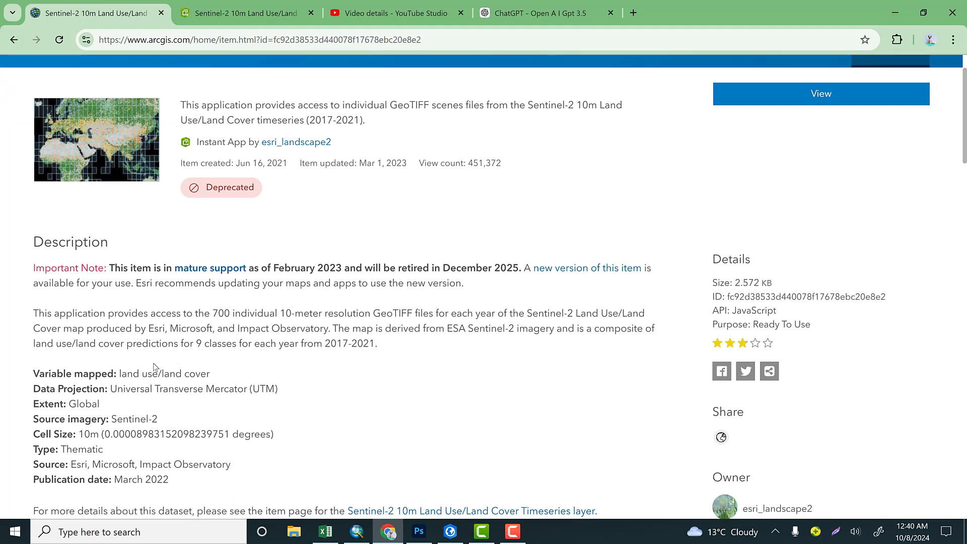
pyautogui.moveTo(110, 388); pyautogui.dragTo(283, 398)
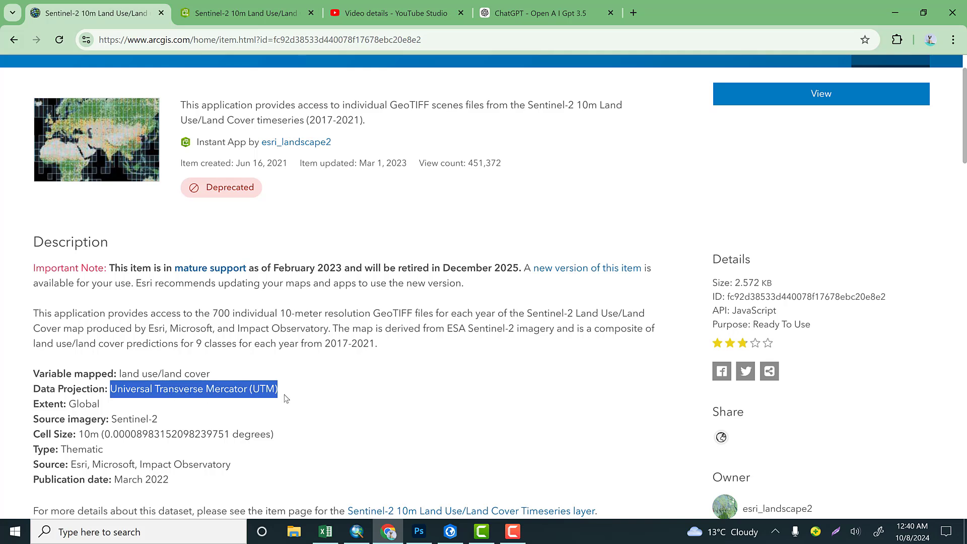
pyautogui.scroll(-4, 286, 398)
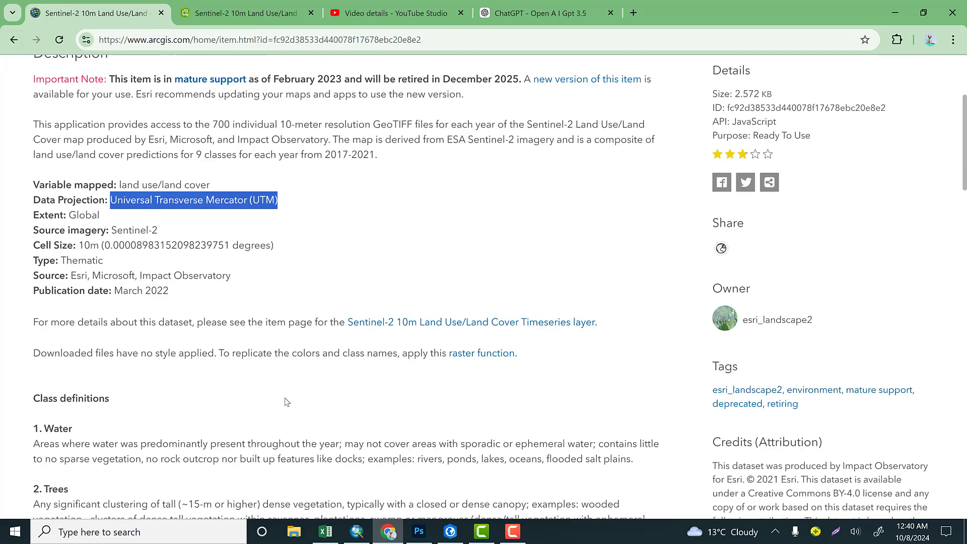
pyautogui.scroll(-3, 286, 401)
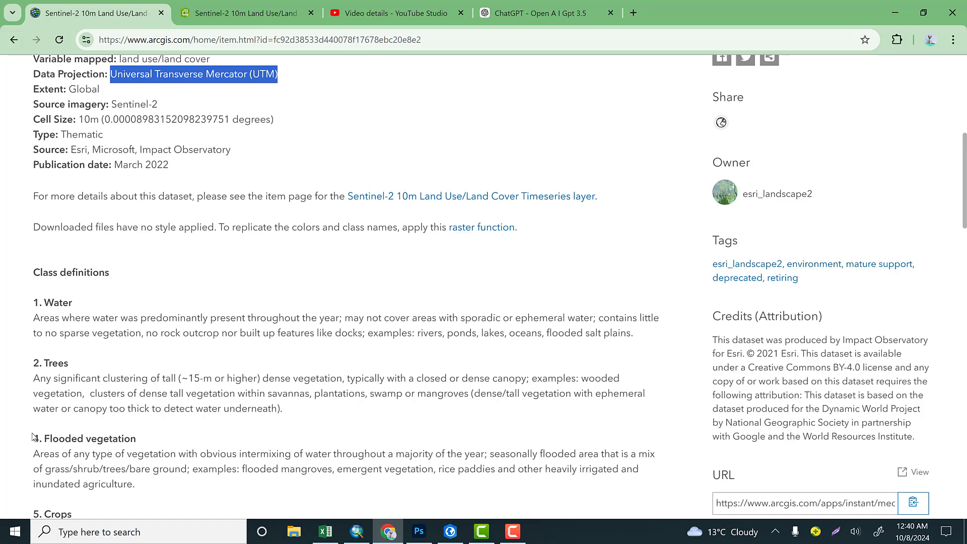
pyautogui.scroll(-3, 297, 331)
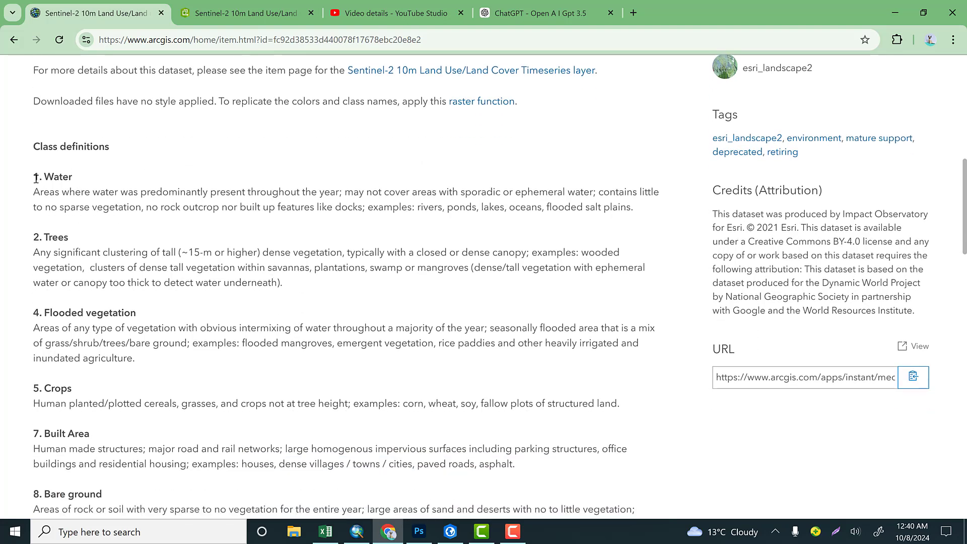
pyautogui.doubleClick(61, 178)
pyautogui.click(126, 174)
pyautogui.doubleClick(50, 237)
pyautogui.moveTo(49, 312); pyautogui.dragTo(163, 318)
pyautogui.click(164, 319)
pyautogui.moveTo(42, 393); pyautogui.dragTo(71, 392)
pyautogui.scroll(-2, 92, 347)
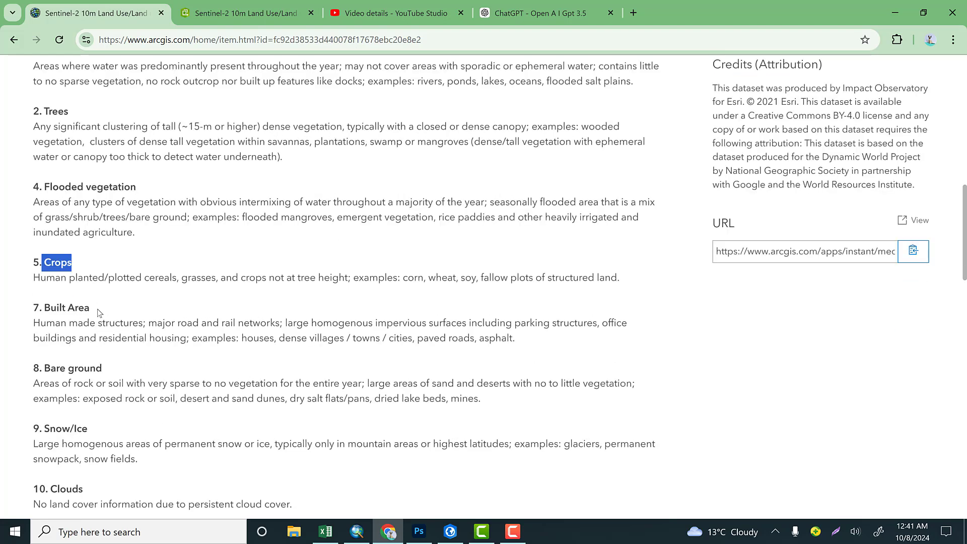
pyautogui.moveTo(45, 368); pyautogui.dragTo(103, 368)
pyautogui.click(124, 371)
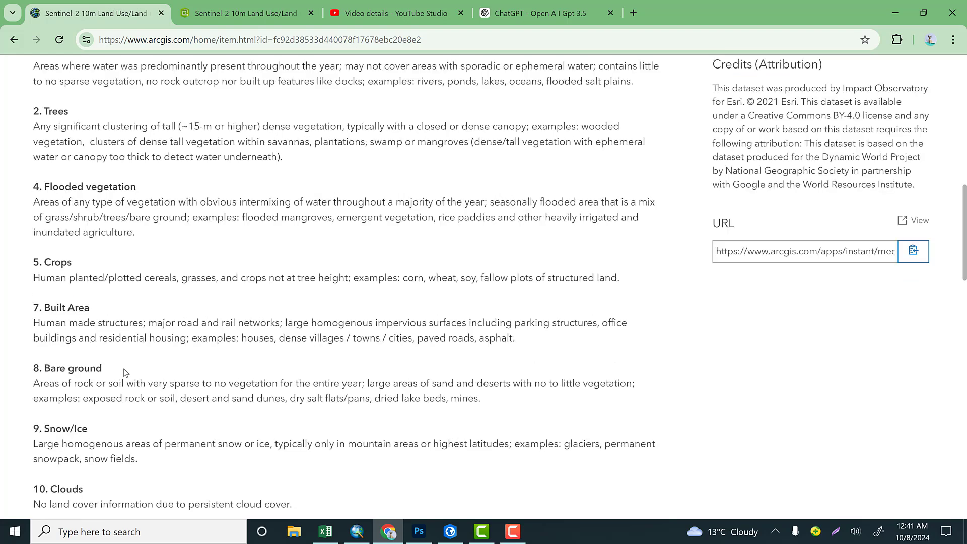
pyautogui.scroll(-5, 95, 432)
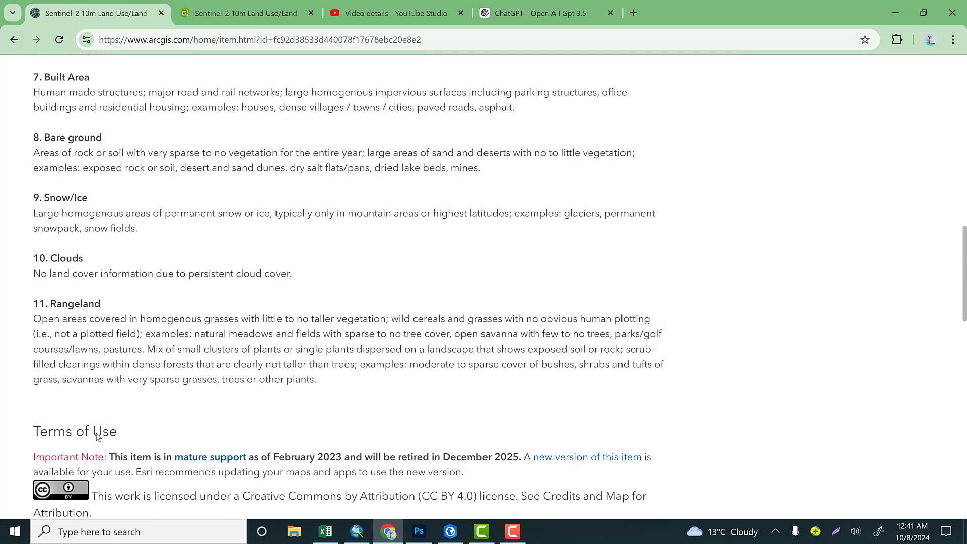
pyautogui.moveTo(62, 282); pyautogui.dragTo(289, 285)
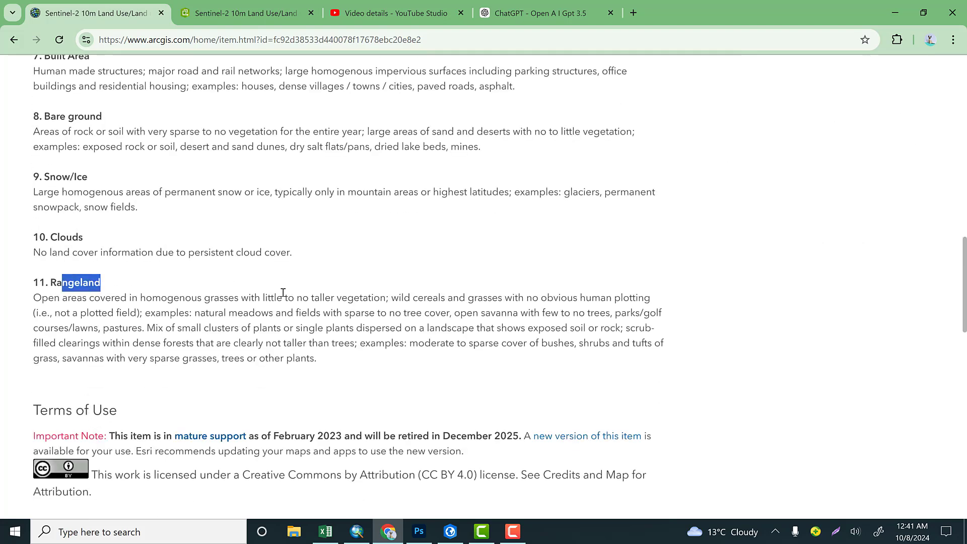
pyautogui.scroll(1, 280, 295)
pyautogui.scroll(5, 280, 296)
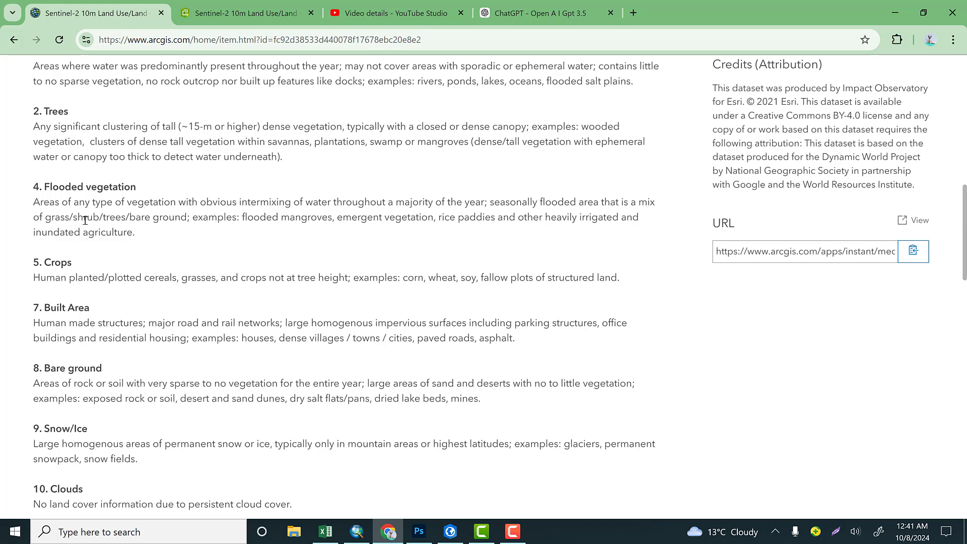
pyautogui.scroll(12, 85, 220)
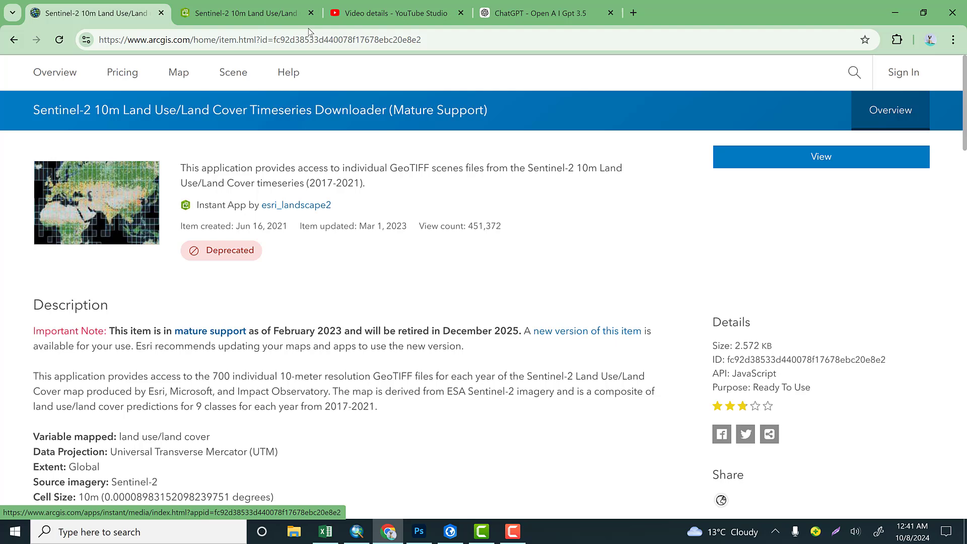
# On the downloader map, zoom in and show one tile's 2017–2021 download choices
pyautogui.click(258, 14)
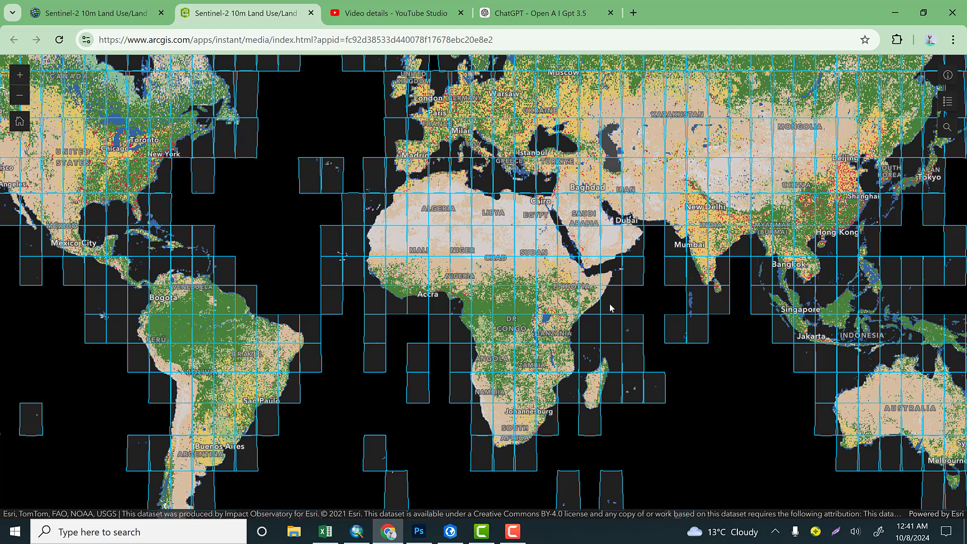
pyautogui.scroll(1, 655, 216)
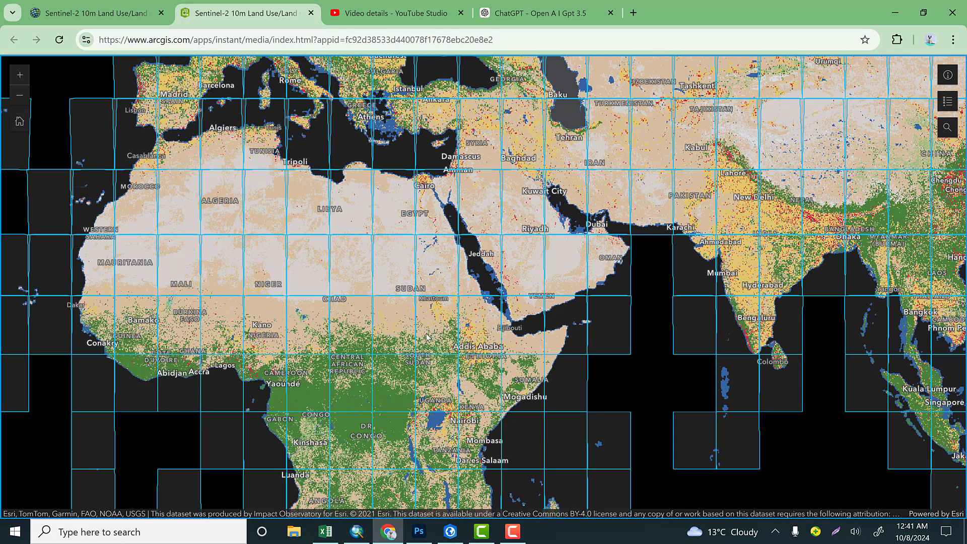
pyautogui.click(427, 337)
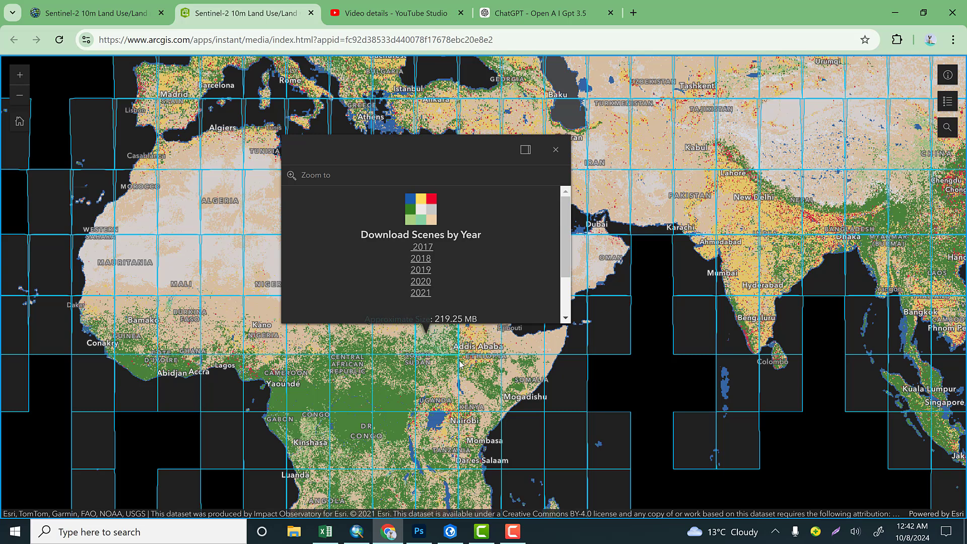
# Return to ArcGIS Pro and zoom closely onto the Woreda_bdry boundary
pyautogui.click(450, 531)
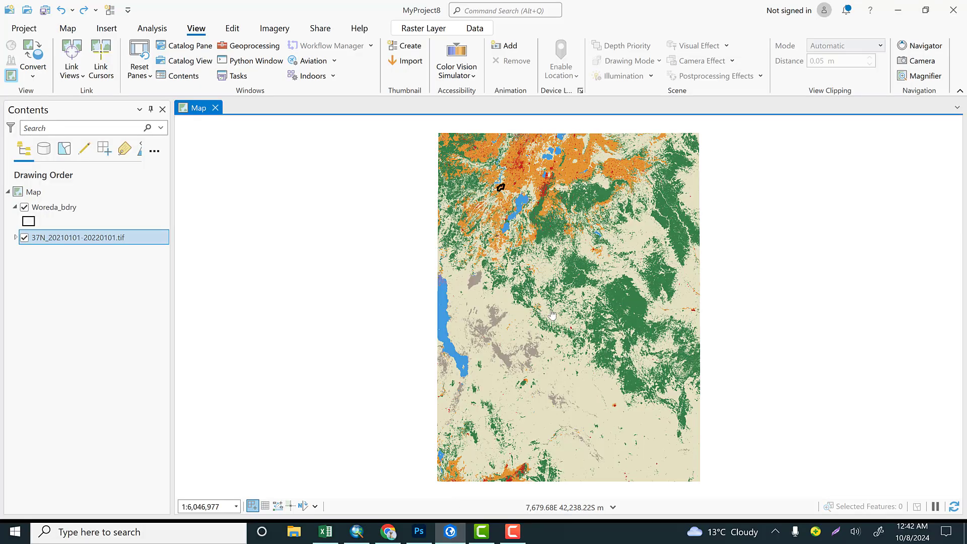
pyautogui.scroll(4, 491, 174)
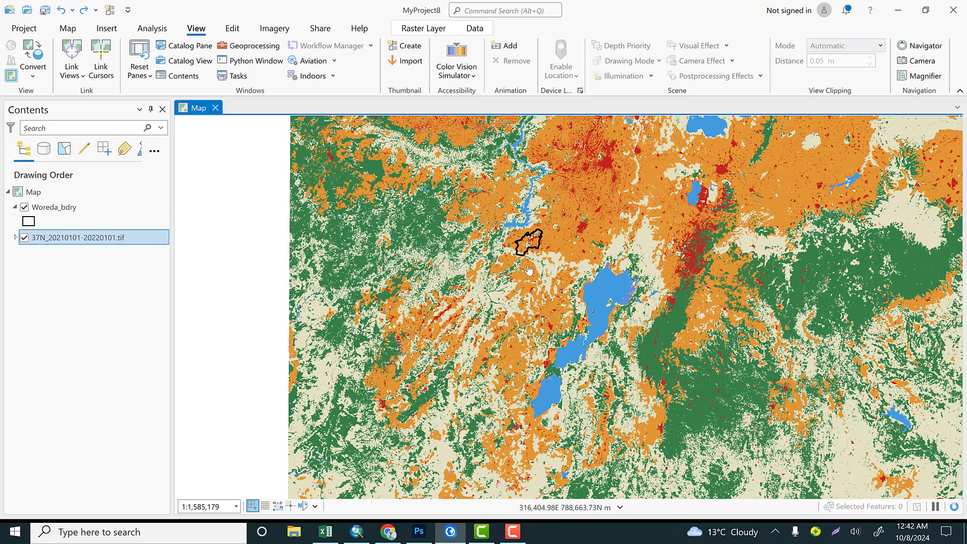
pyautogui.scroll(2, 573, 218)
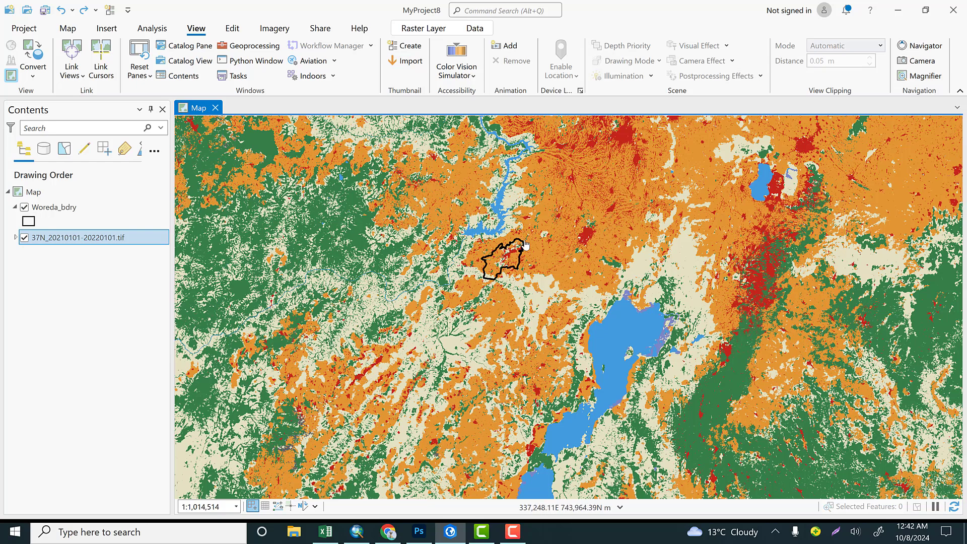
pyautogui.scroll(1, 502, 224)
pyautogui.scroll(2, 502, 224)
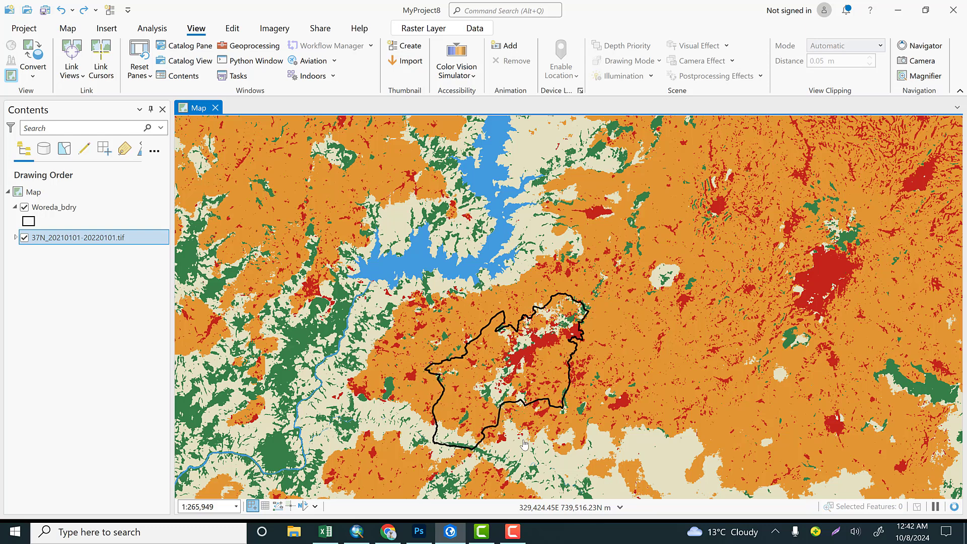
# Open the Extract by Mask tool from the Spatial Analyst Extraction toolset
pyautogui.click(258, 45)
pyautogui.click(740, 164)
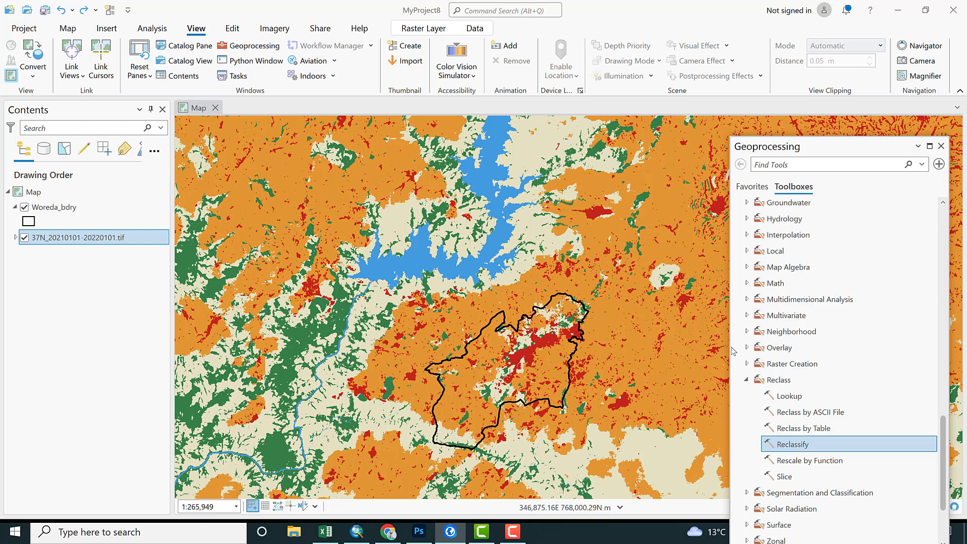
pyautogui.click(746, 379)
pyautogui.scroll(3, 758, 293)
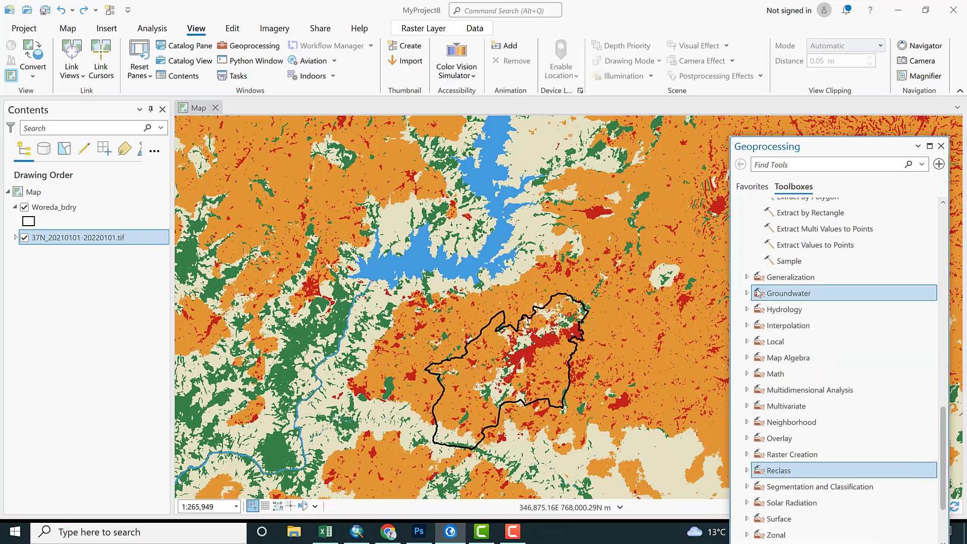
pyautogui.scroll(5, 758, 294)
pyautogui.click(747, 297)
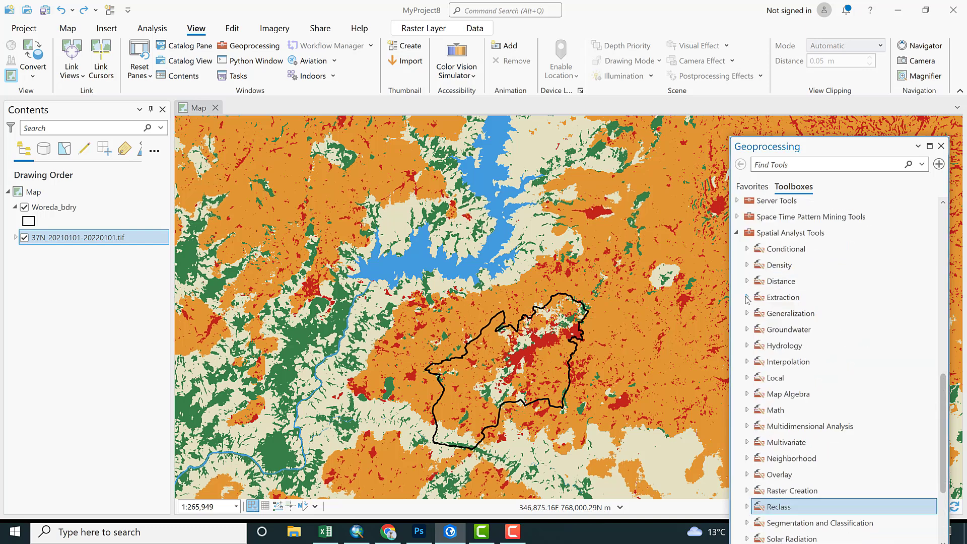
pyautogui.scroll(-2, 805, 271)
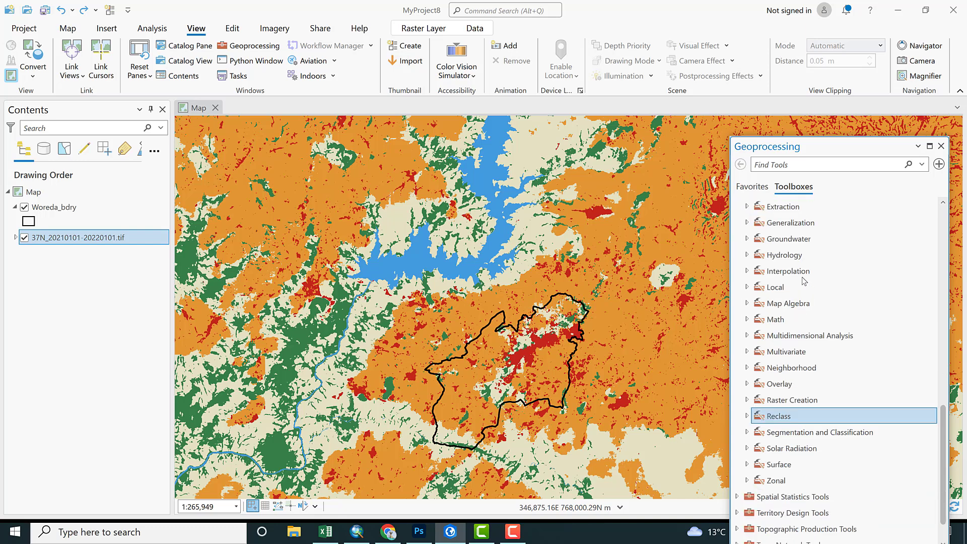
pyautogui.scroll(2, 805, 281)
pyautogui.click(785, 269)
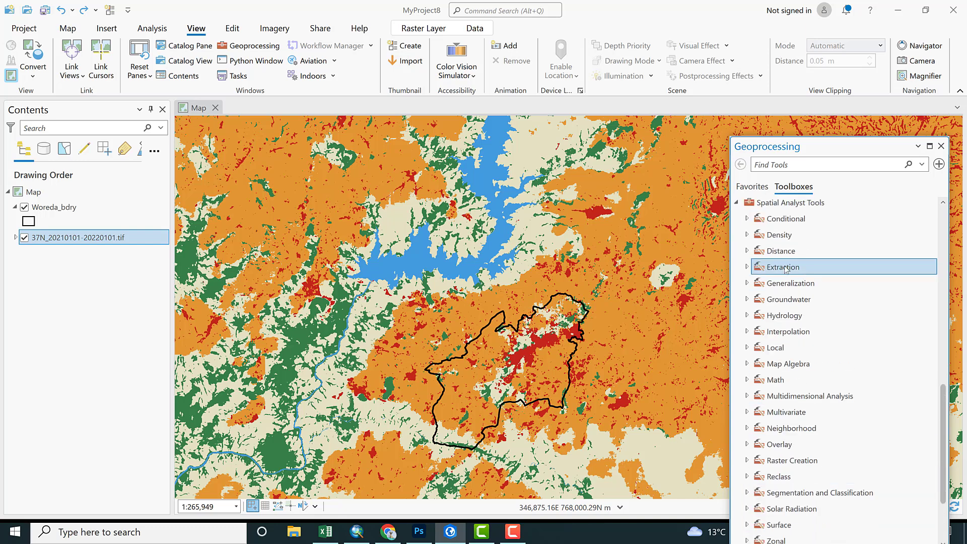
pyautogui.doubleClick(786, 269)
pyautogui.doubleClick(817, 317)
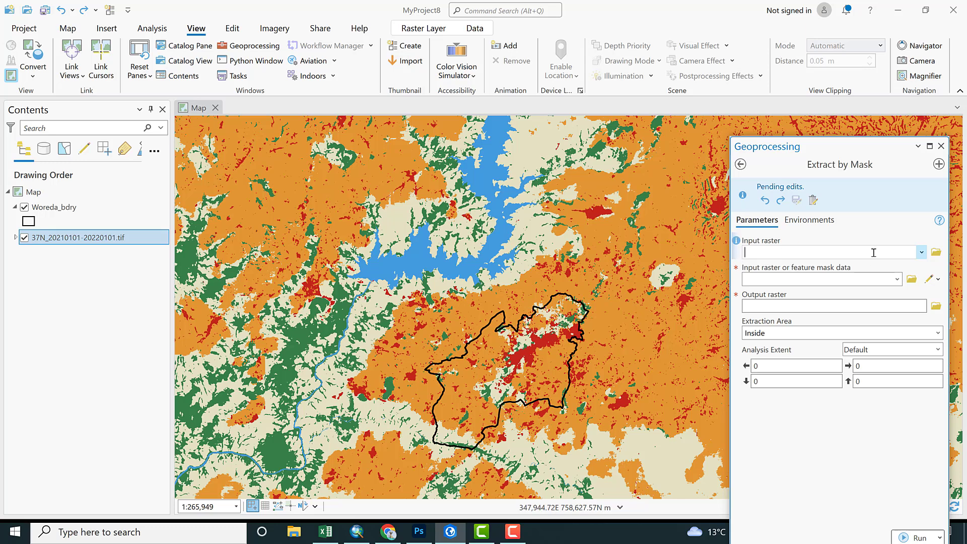
# Extract the 37N land-cover tif by the Woreda_bdry mask into output LULC_KK
pyautogui.click(921, 252)
pyautogui.click(778, 268)
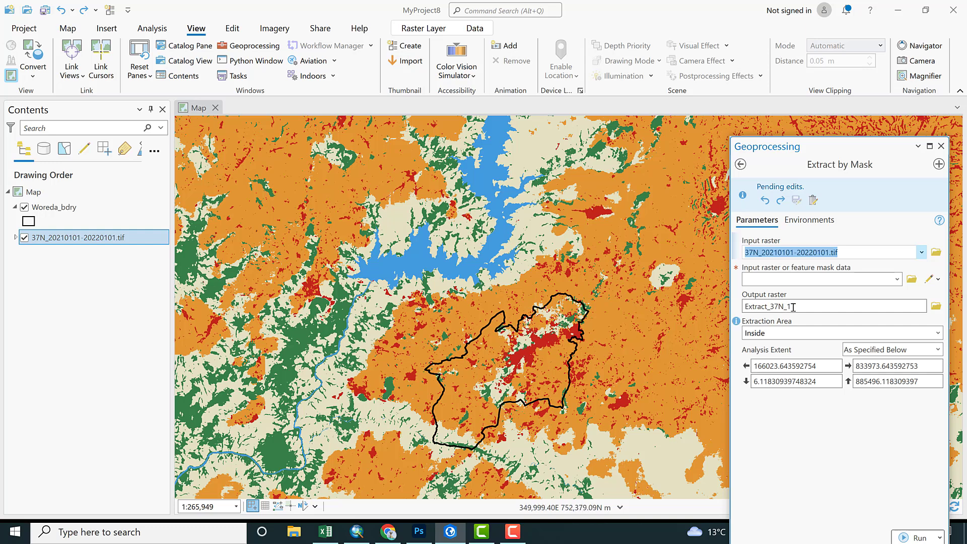
pyautogui.click(897, 279)
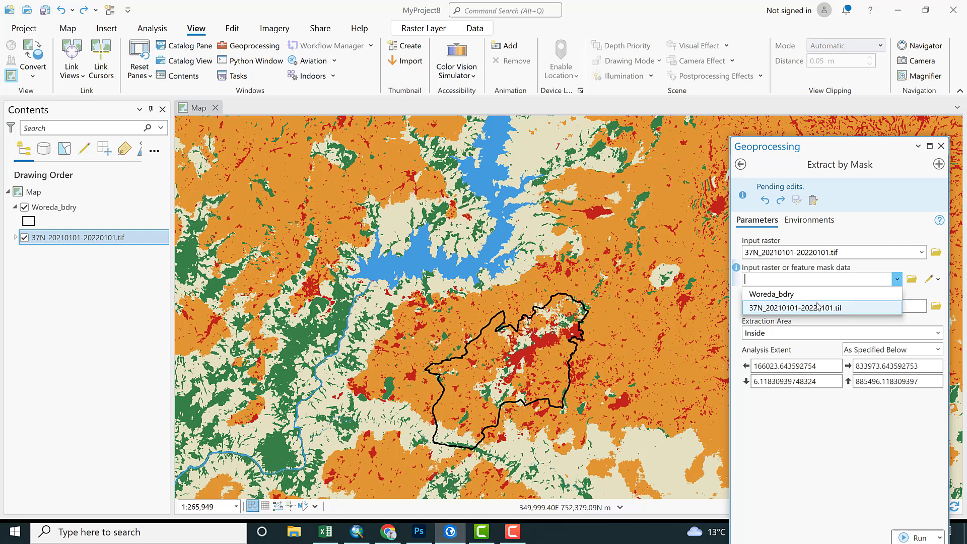
pyautogui.click(768, 295)
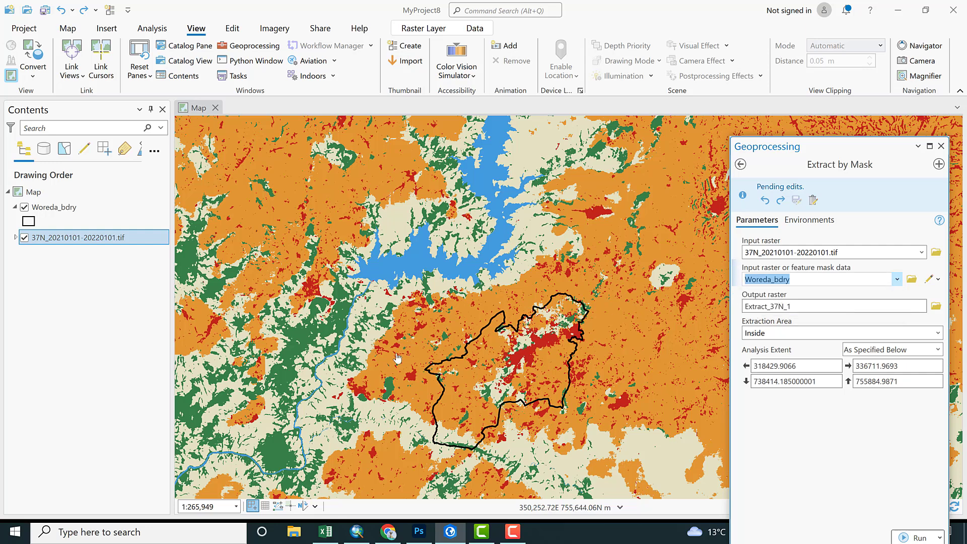
pyautogui.click(924, 308)
pyautogui.press('BackSpace')
pyautogui.press('BackSpace')
pyautogui.press('BackSpace')
pyautogui.press('BackSpace')
pyautogui.press('BackSpace')
pyautogui.press('BackSpace')
pyautogui.press('BackSpace')
pyautogui.press('BackSpace')
pyautogui.press('BackSpace')
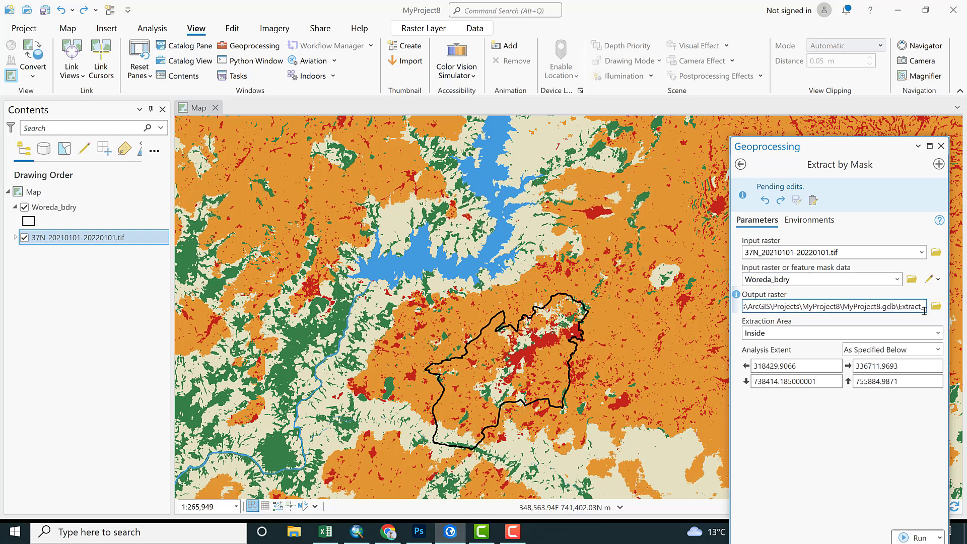
pyautogui.press('BackSpace')
pyautogui.press('BackSpace')
pyautogui.press('BackSpace')
pyautogui.press('BackSpace')
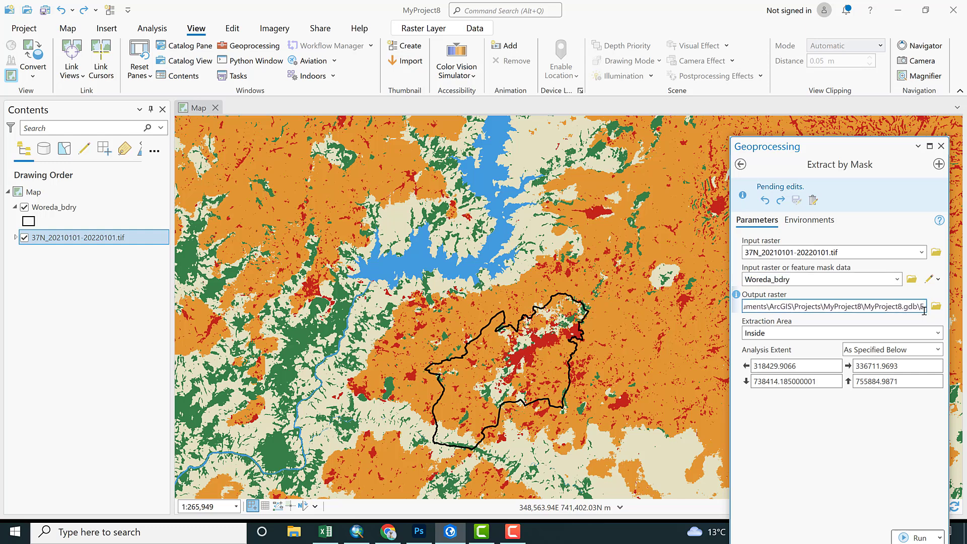
pyautogui.write('LU')
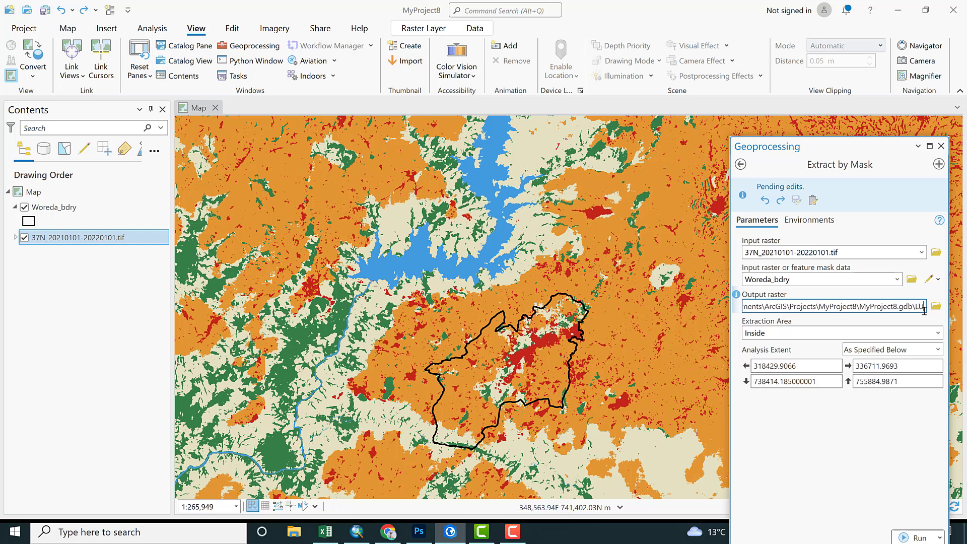
pyautogui.write('LC_KK')
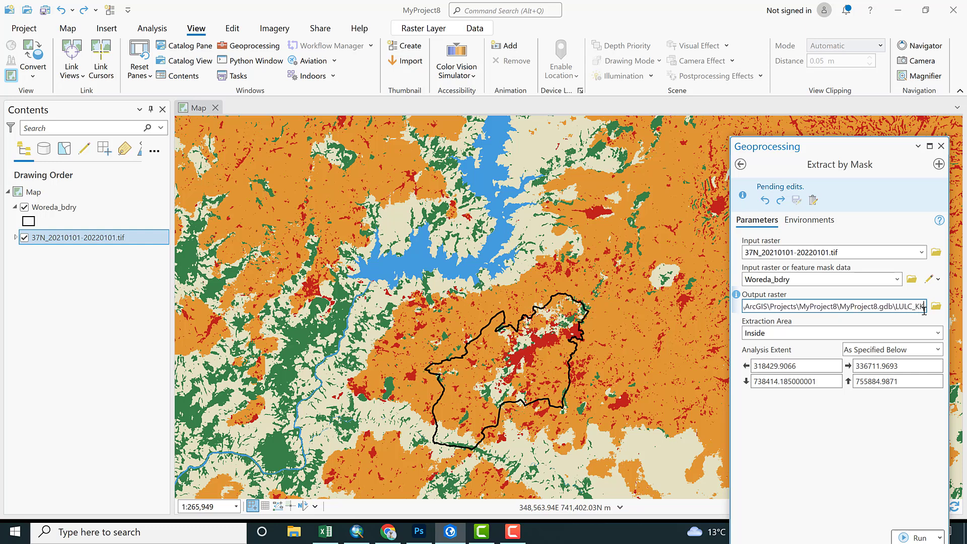
pyautogui.click(842, 445)
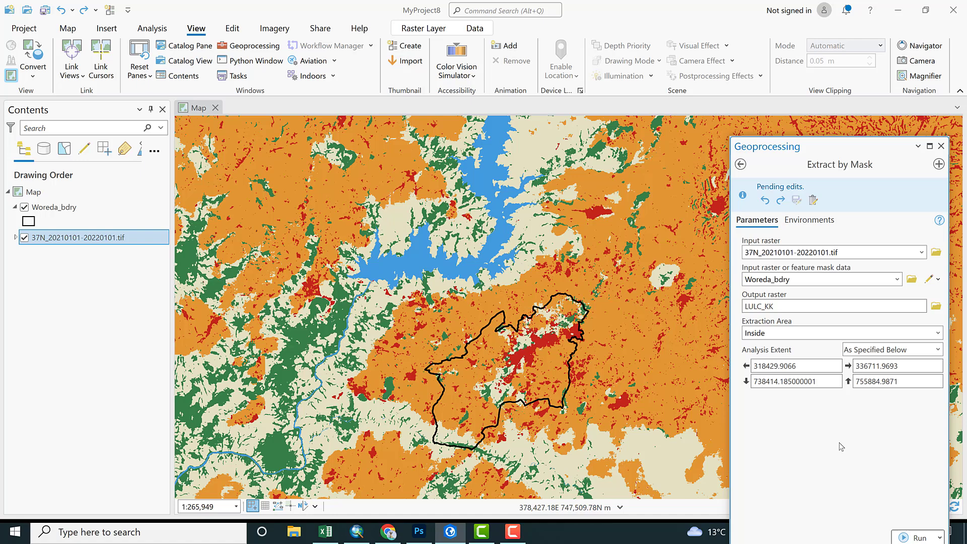
pyautogui.click(915, 537)
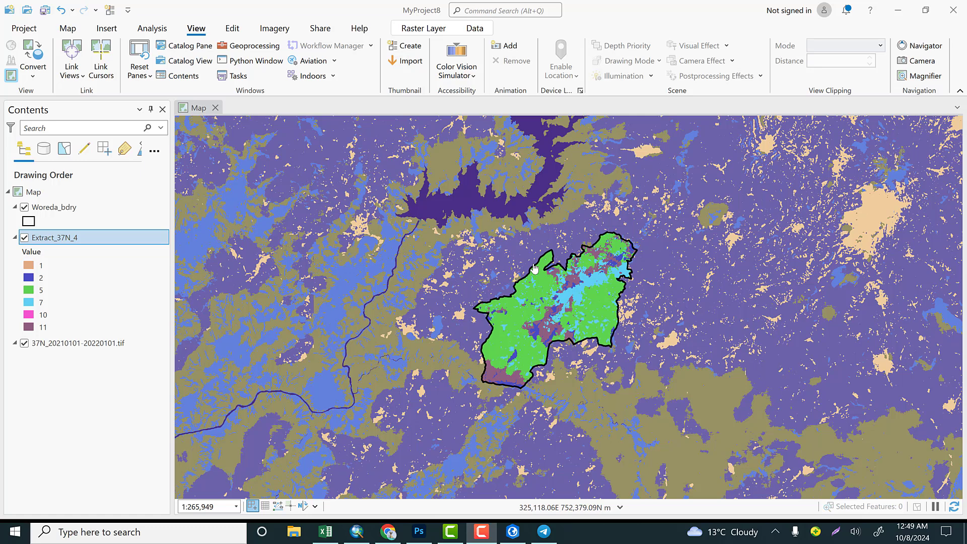
# Remove the 37N_20210101-20220101.tif layer from the map and zoom to the study area
pyautogui.click(46, 344)
pyautogui.rightClick(46, 344)
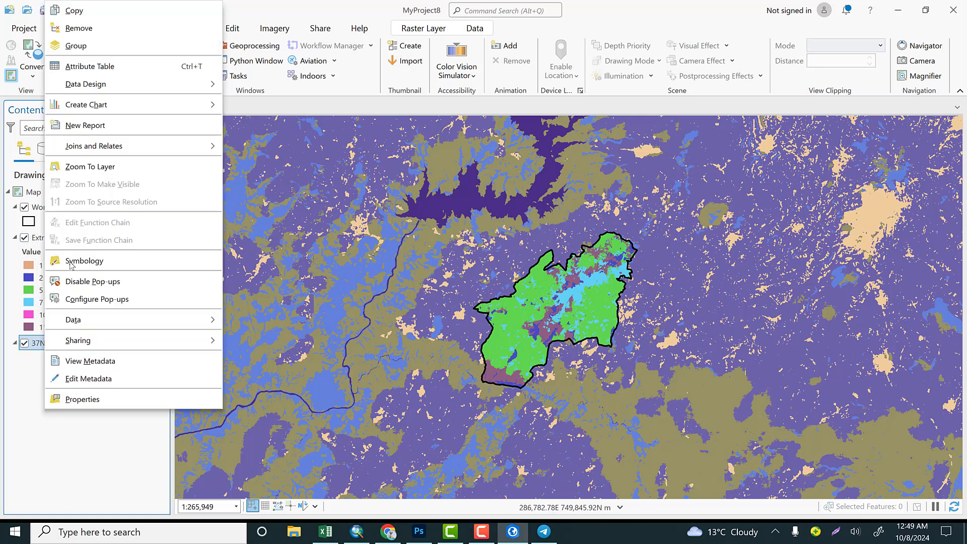
pyautogui.click(78, 28)
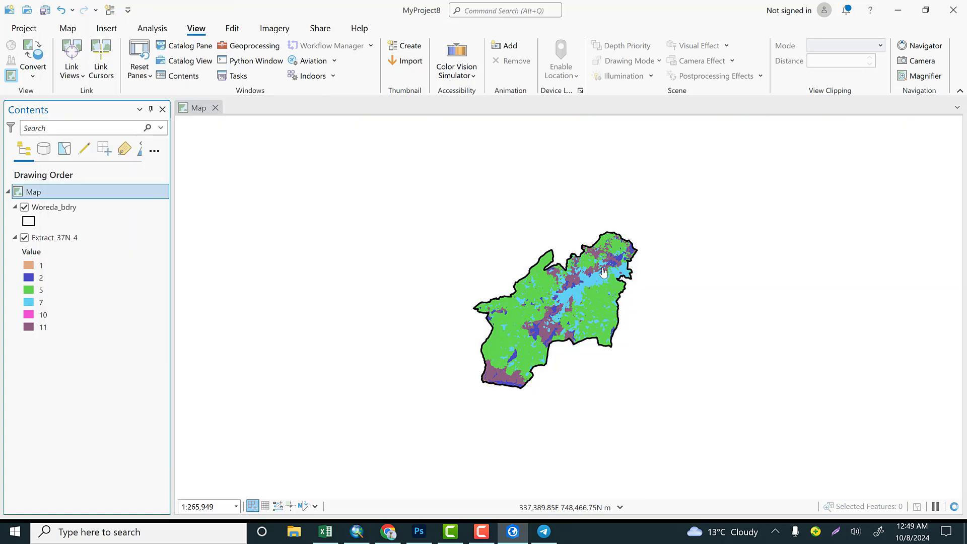
pyautogui.scroll(-3, 603, 272)
pyautogui.scroll(5, 597, 270)
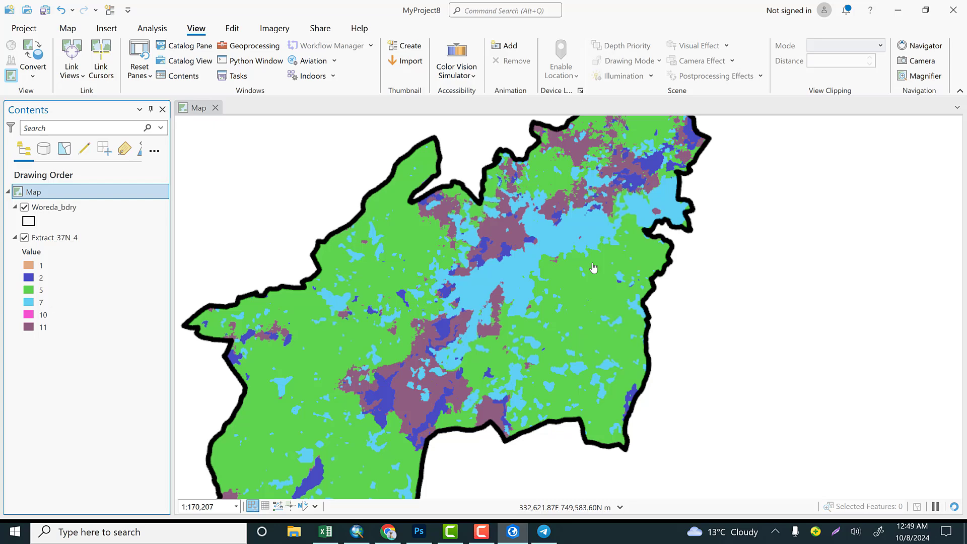
pyautogui.scroll(-3, 593, 267)
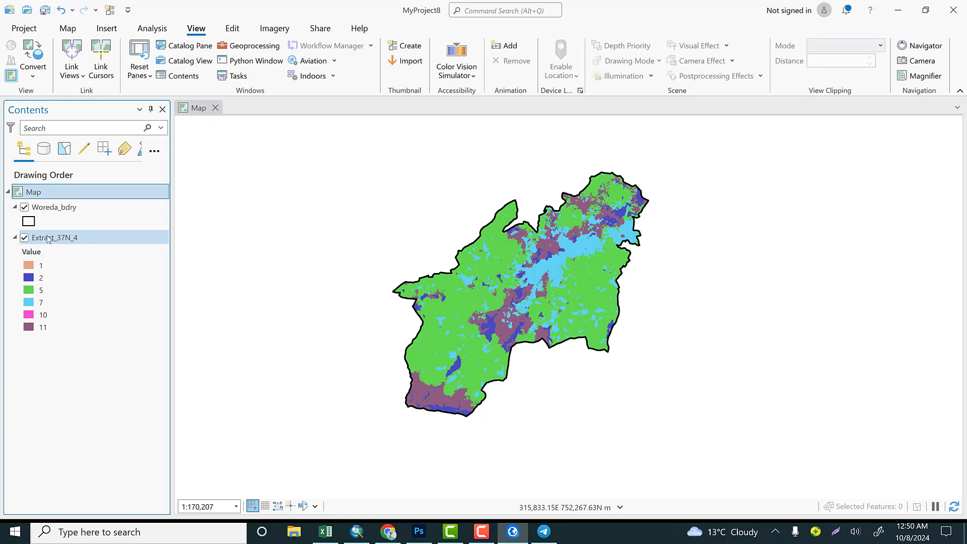
# Add and save a Text field named LULC_Class in the Extract_37N_4 attribute table
pyautogui.rightClick(48, 239)
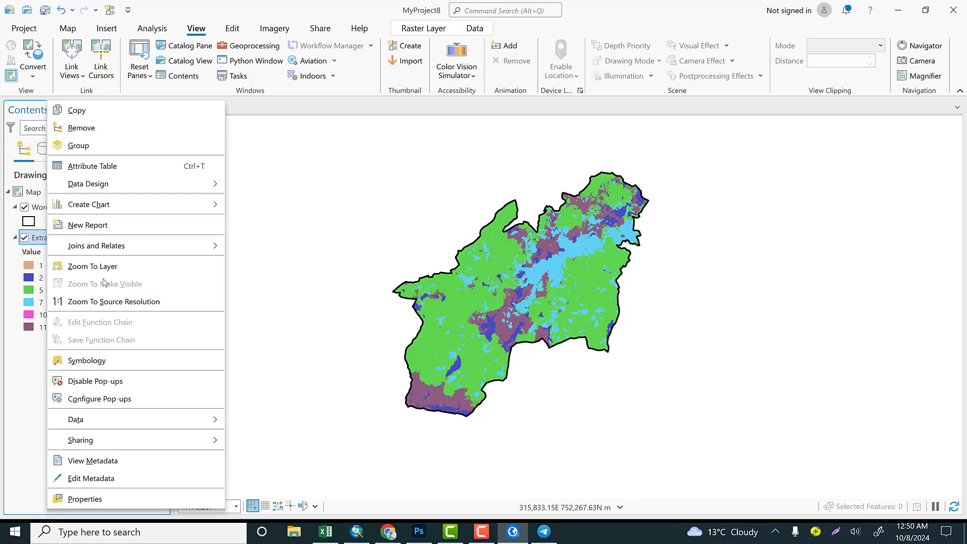
pyautogui.click(98, 170)
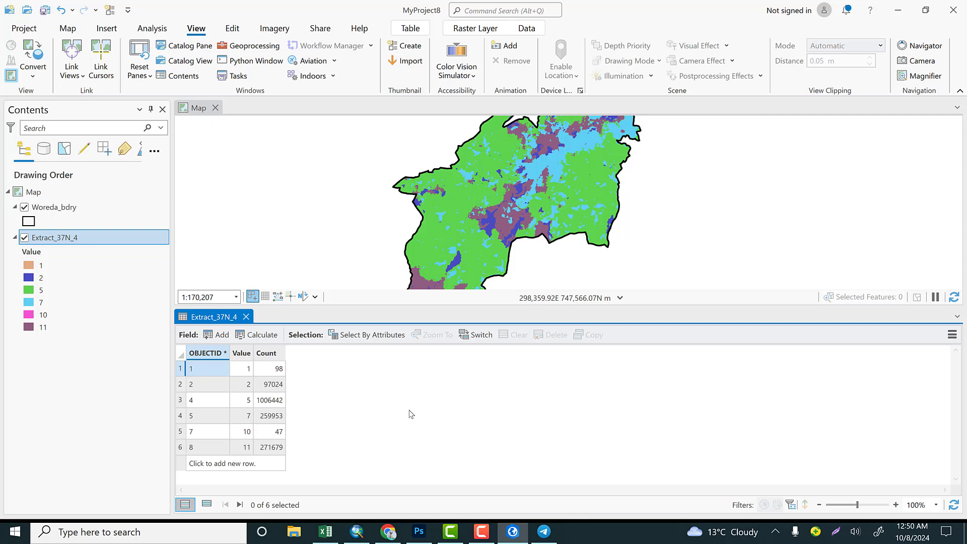
pyautogui.click(225, 336)
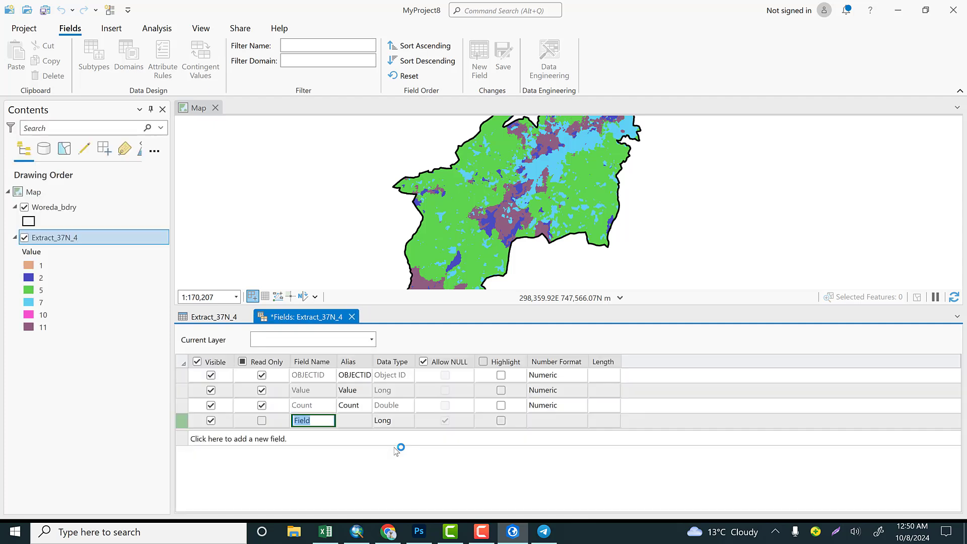
pyautogui.write('LULC_Class')
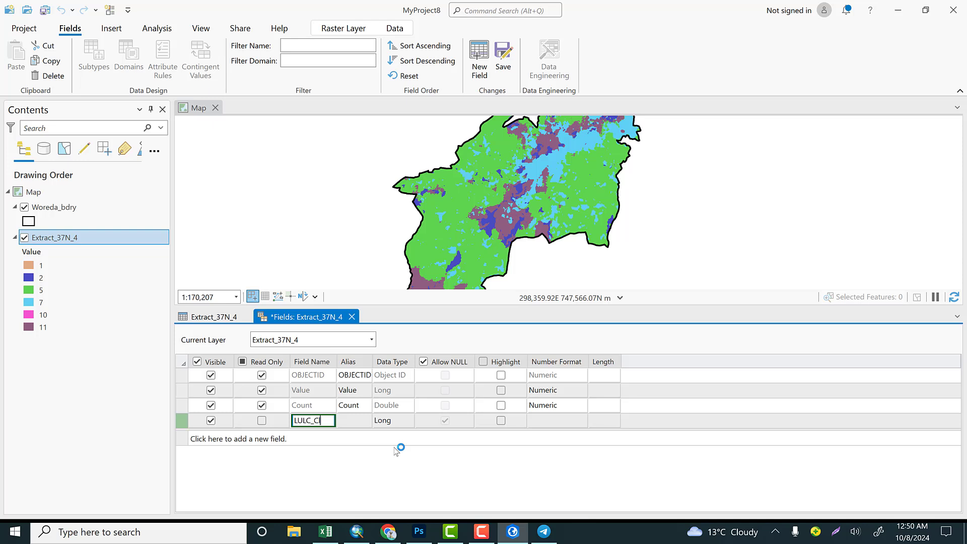
pyautogui.click(405, 424)
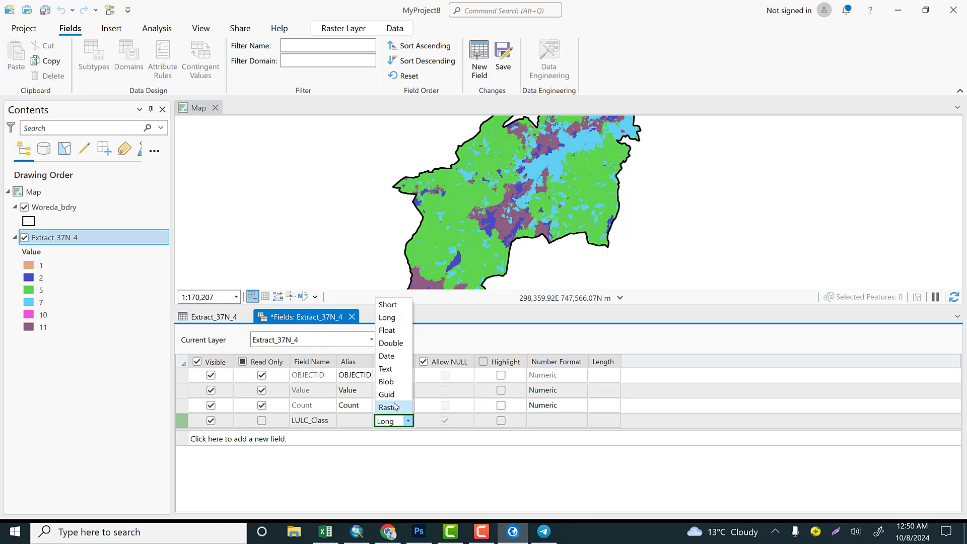
pyautogui.click(385, 369)
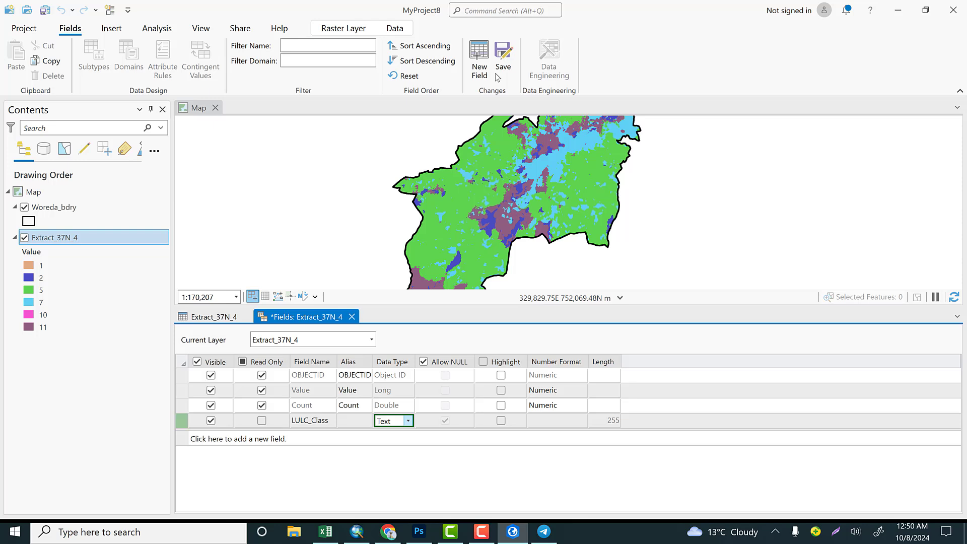
pyautogui.click(505, 60)
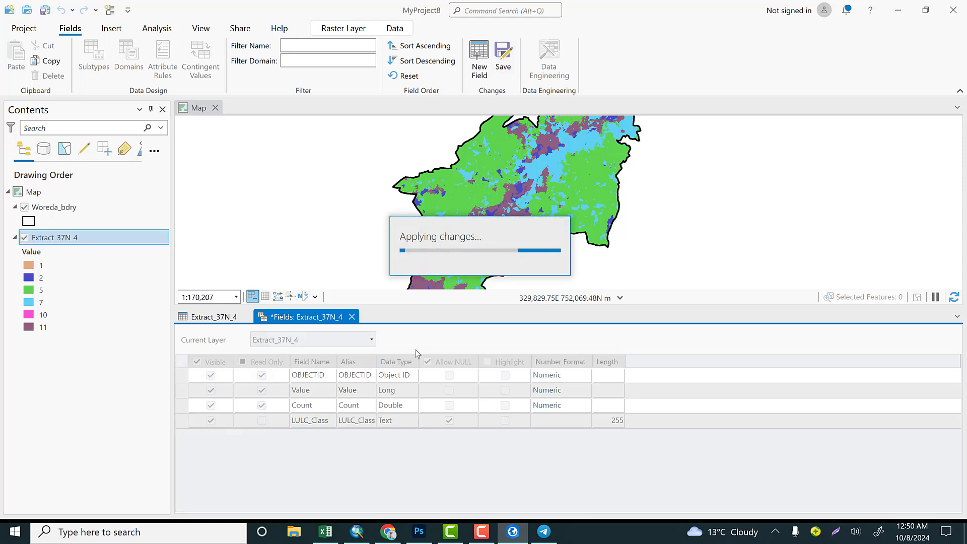
# Label values 1 and 2 as Water body and Vegetation in LULC_Class
pyautogui.click(348, 317)
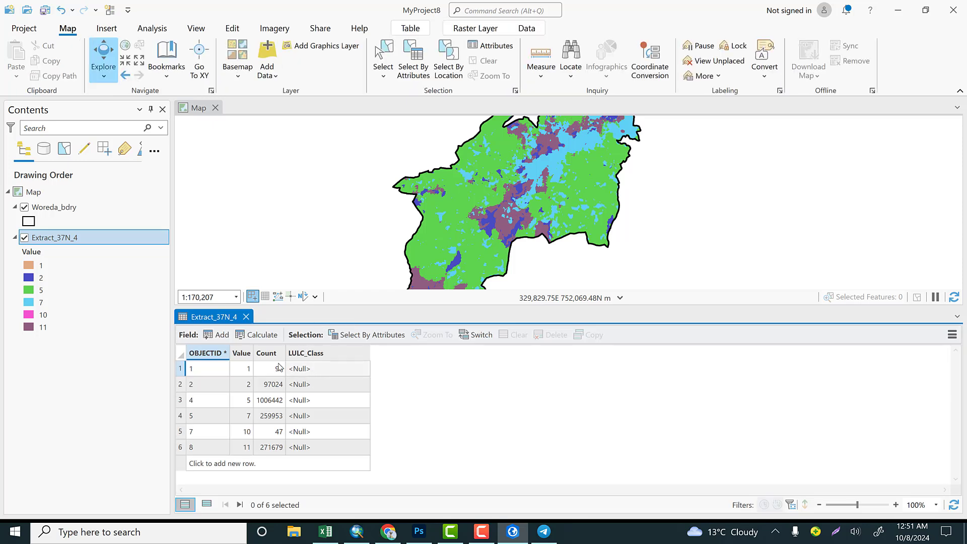
pyautogui.doubleClick(314, 368)
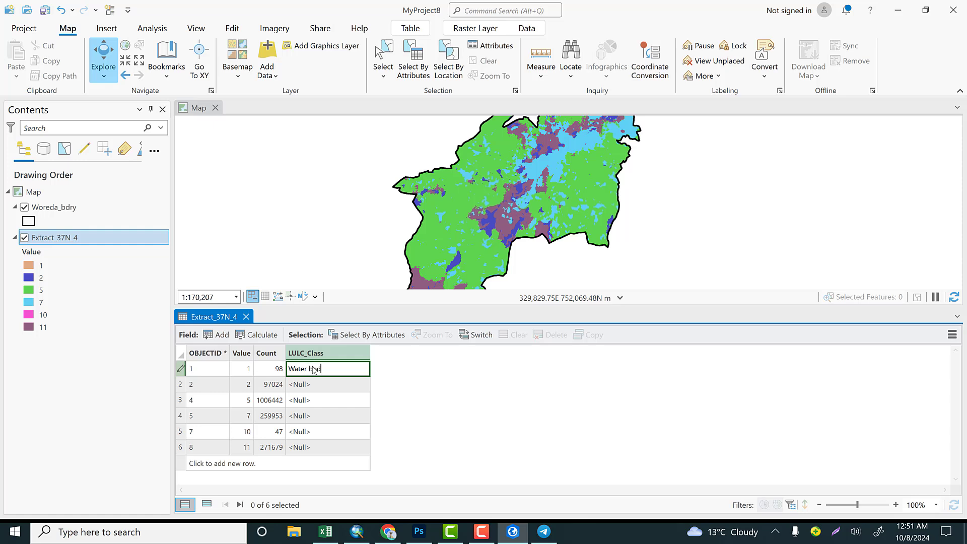
pyautogui.doubleClick(304, 386)
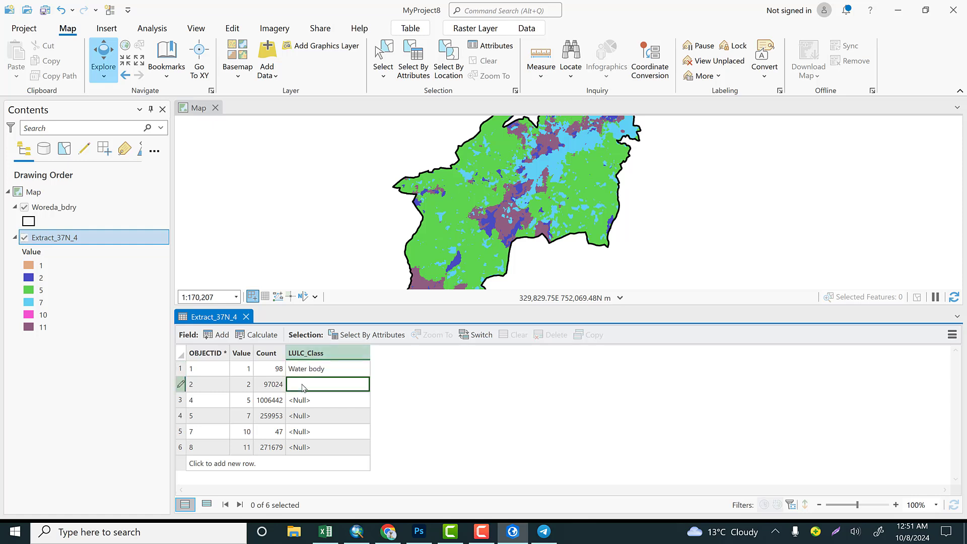
pyautogui.write('Vegetas')
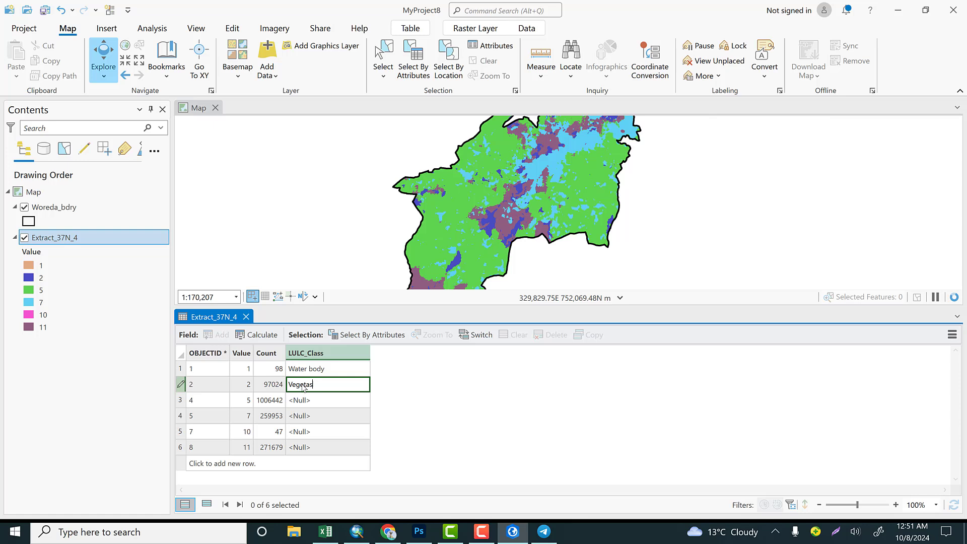
pyautogui.press('BackSpace')
pyautogui.write('tion')
pyautogui.press('Return')
# Label values 5, 7, 10 and 11 as Crop Land, Settlement, Bare and Range Land
pyautogui.doubleClick(302, 400)
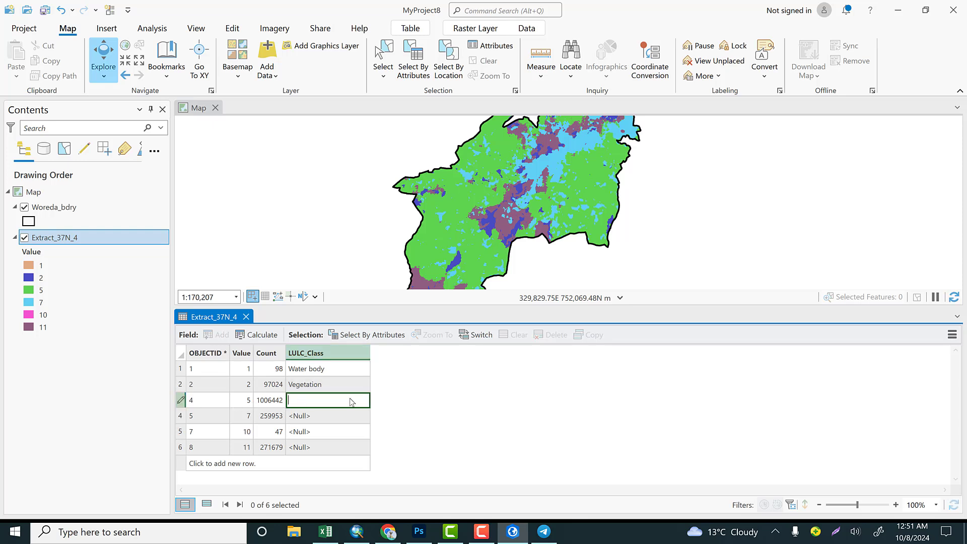
pyautogui.write('Crop Land')
pyautogui.press('Return')
pyautogui.doubleClick(332, 416)
pyautogui.write('S')
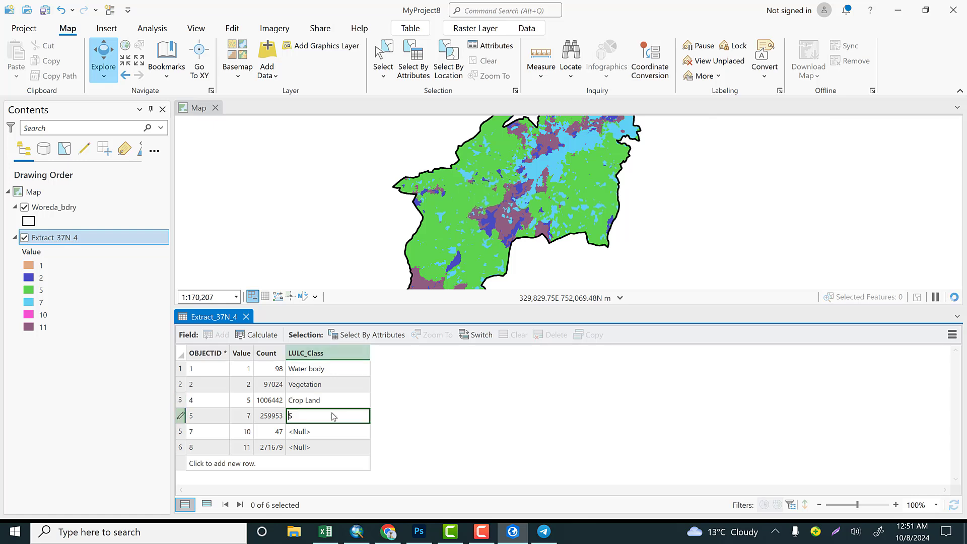
pyautogui.write('ettlement')
pyautogui.doubleClick(312, 434)
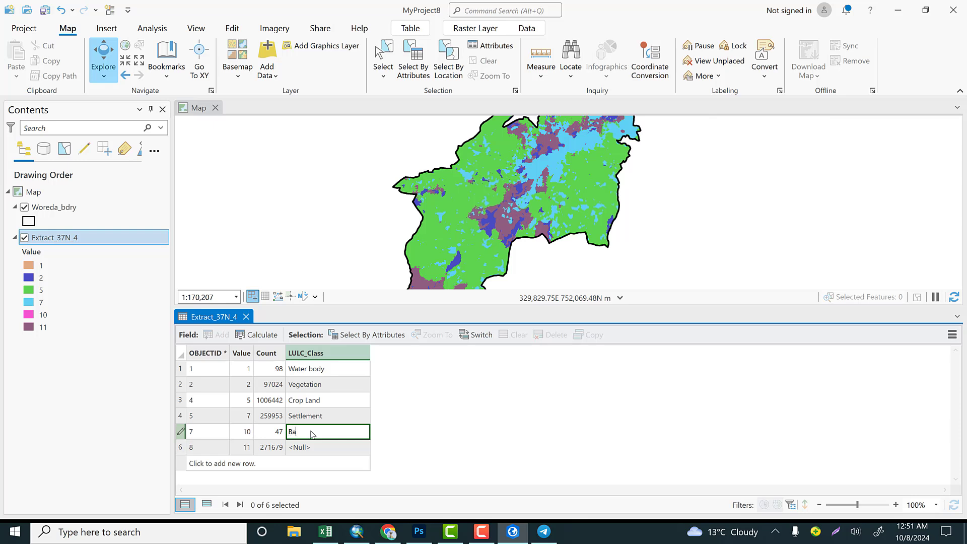
pyautogui.doubleClick(329, 447)
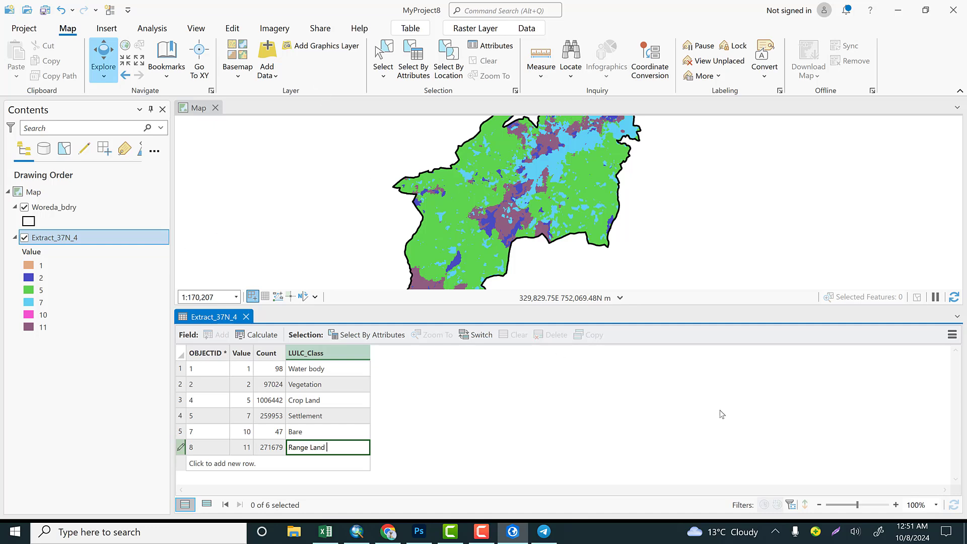
pyautogui.click(246, 316)
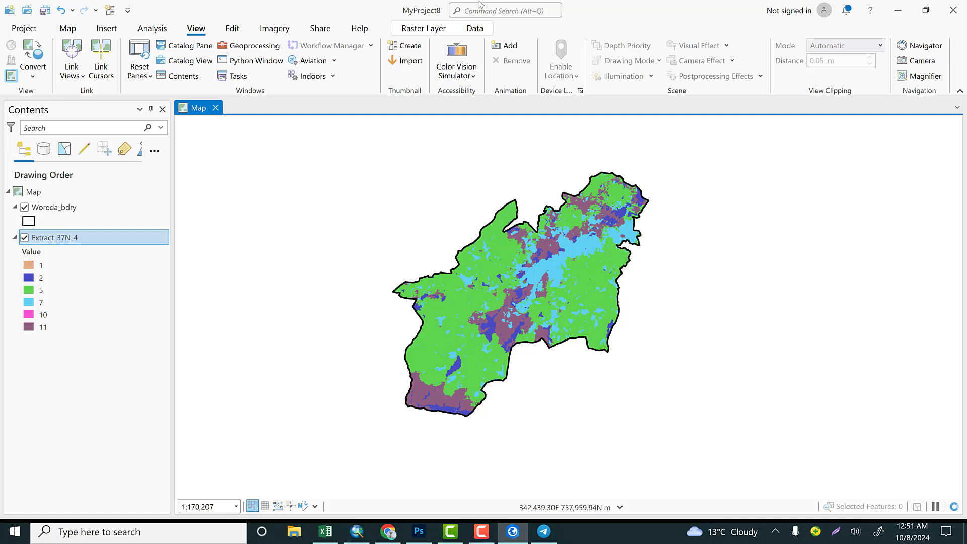
# Show the geoprocessing toolboxes, then switch to the Excel LULC_criteria sheet
pyautogui.click(255, 45)
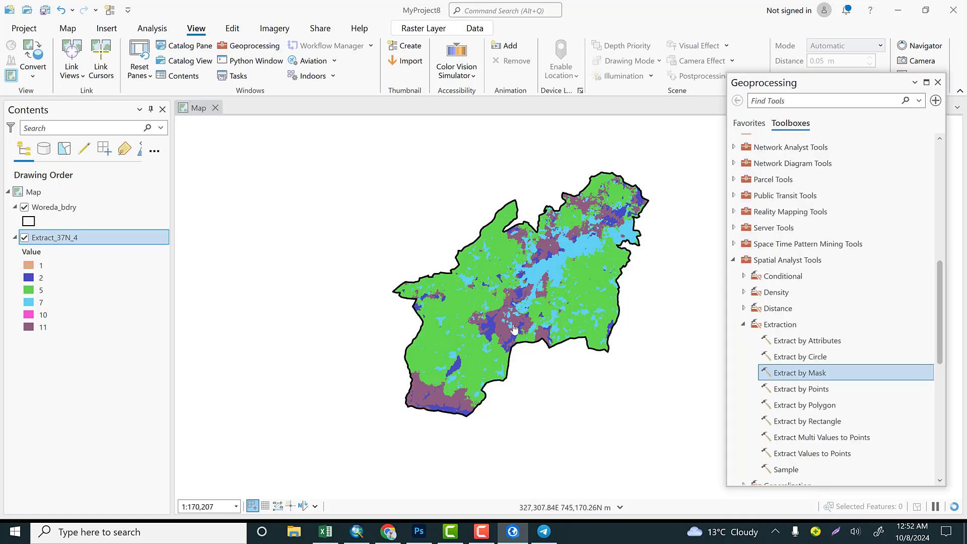
pyautogui.click(324, 535)
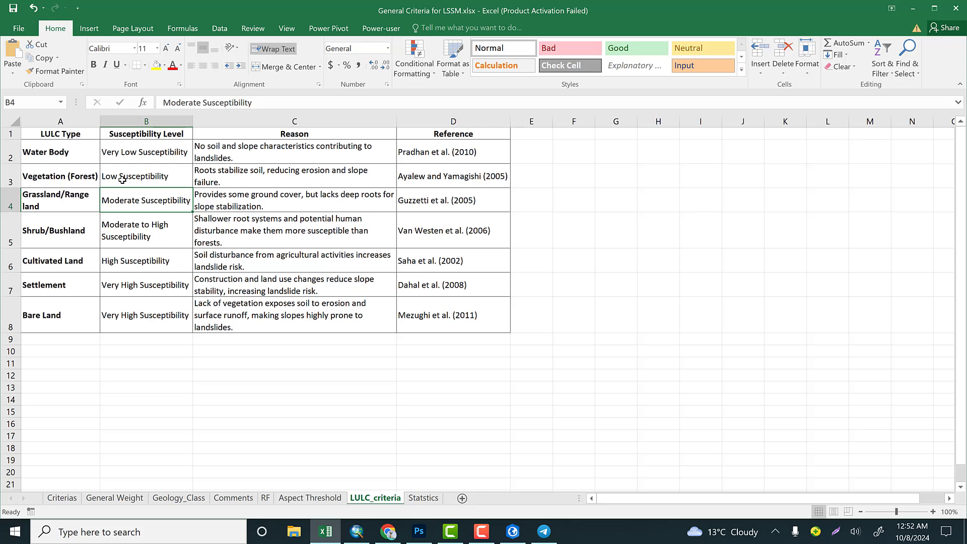
# Review susceptibility levels for Water Body, Vegetation (Forest), Grassland/Range land and Shrub/Bushland
pyautogui.click(40, 151)
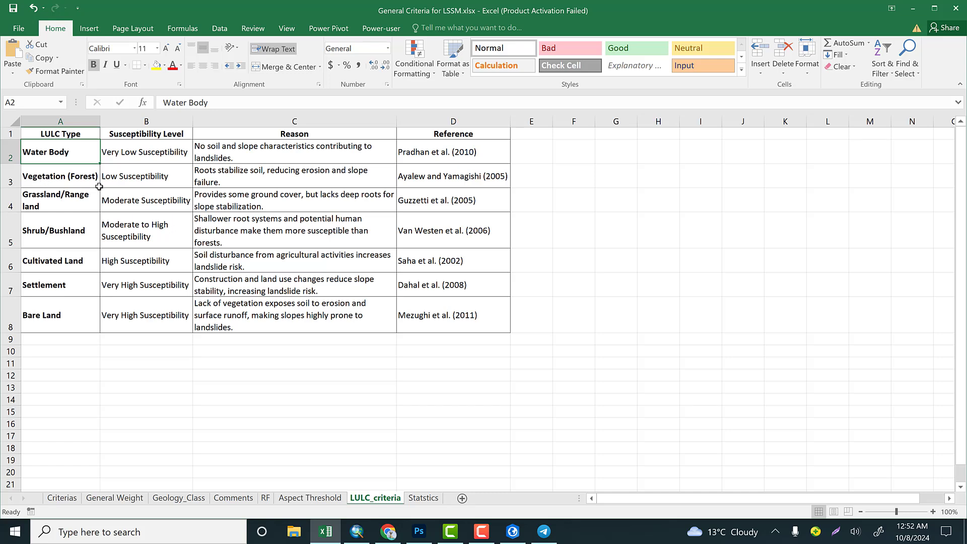
pyautogui.click(81, 174)
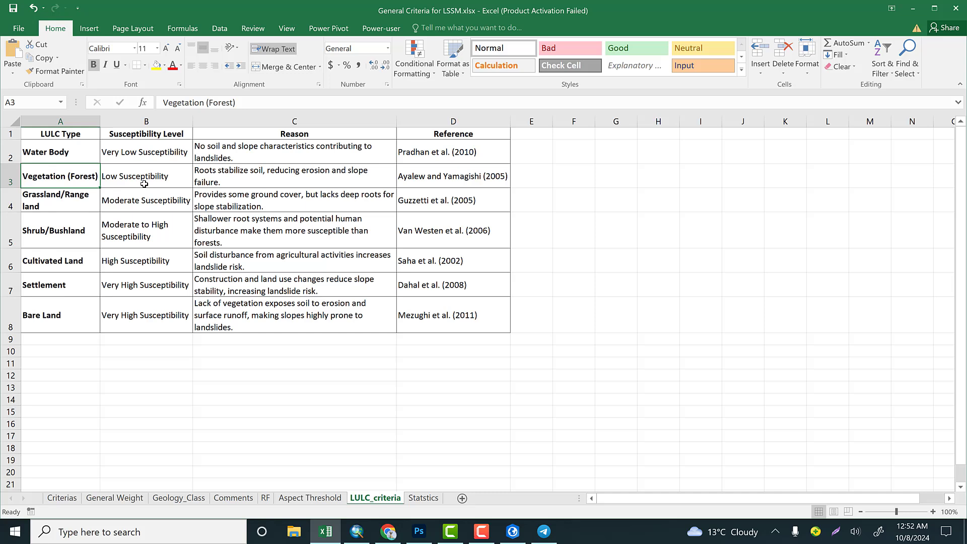
pyautogui.click(144, 183)
pyautogui.press('F2')
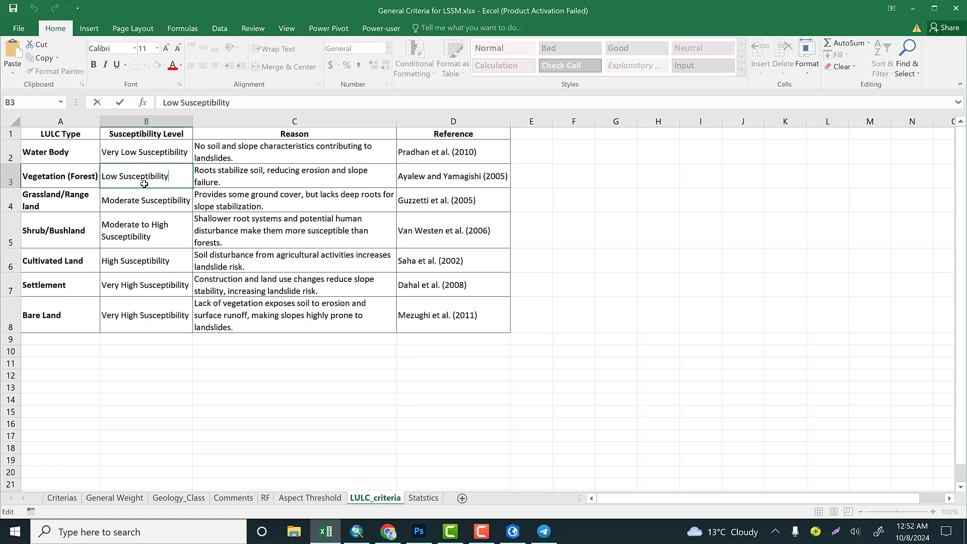
pyautogui.click(66, 211)
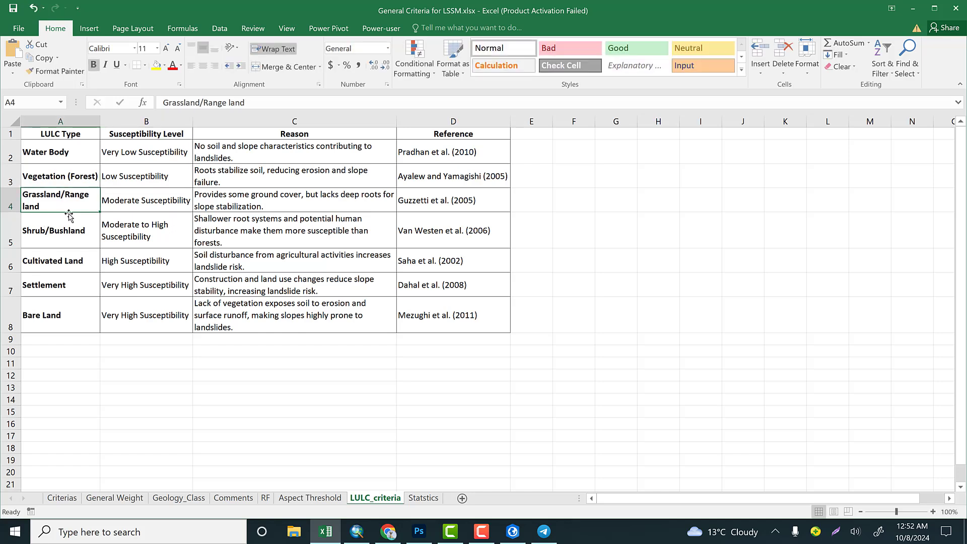
pyautogui.click(145, 209)
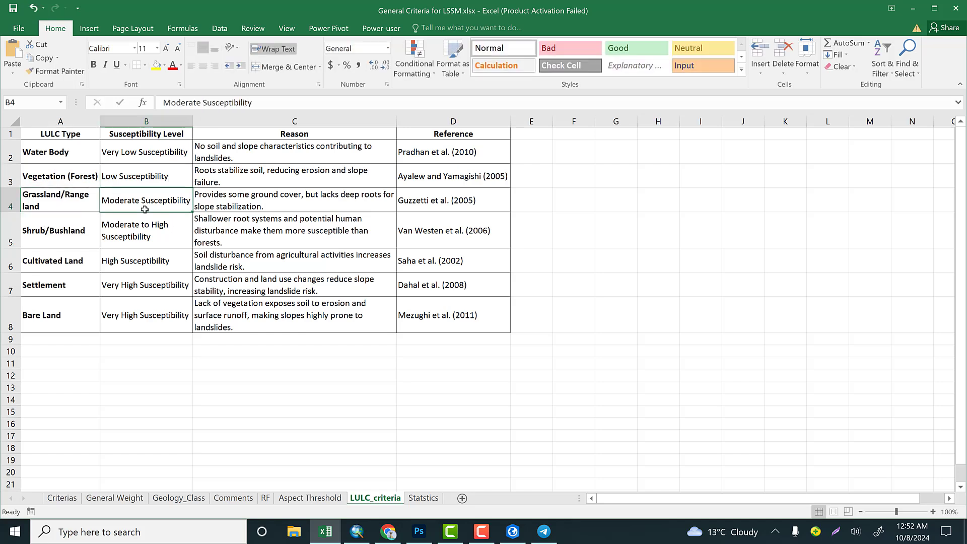
pyautogui.click(58, 237)
pyautogui.click(132, 238)
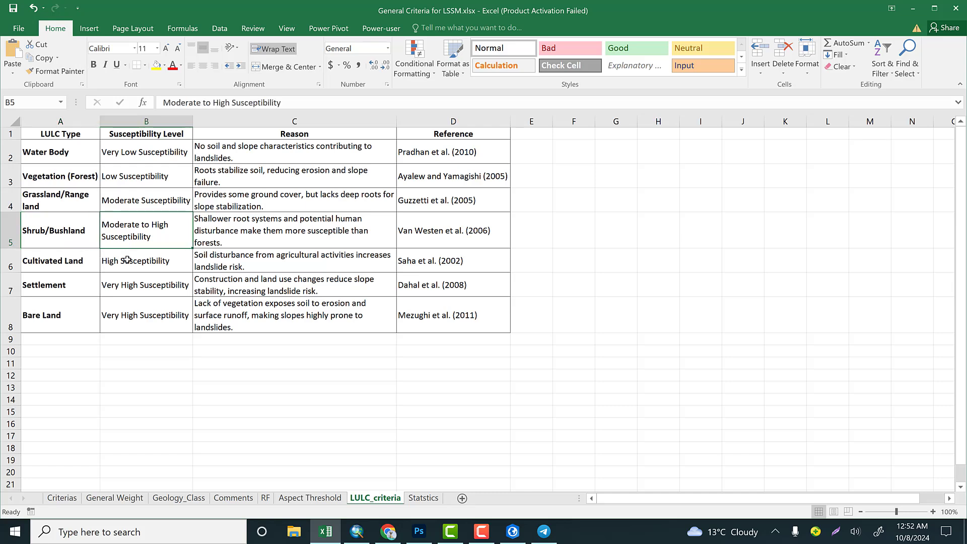
# Review Cultivated Land, Settlement and Bare Land susceptibility levels, then return to ArcGIS Pro
pyautogui.click(58, 265)
pyautogui.click(172, 265)
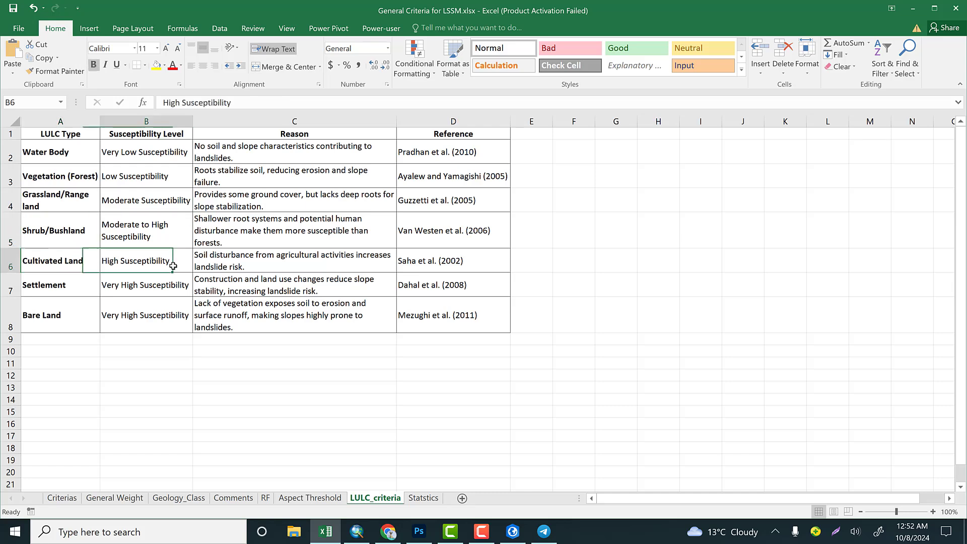
pyautogui.click(80, 285)
pyautogui.click(168, 291)
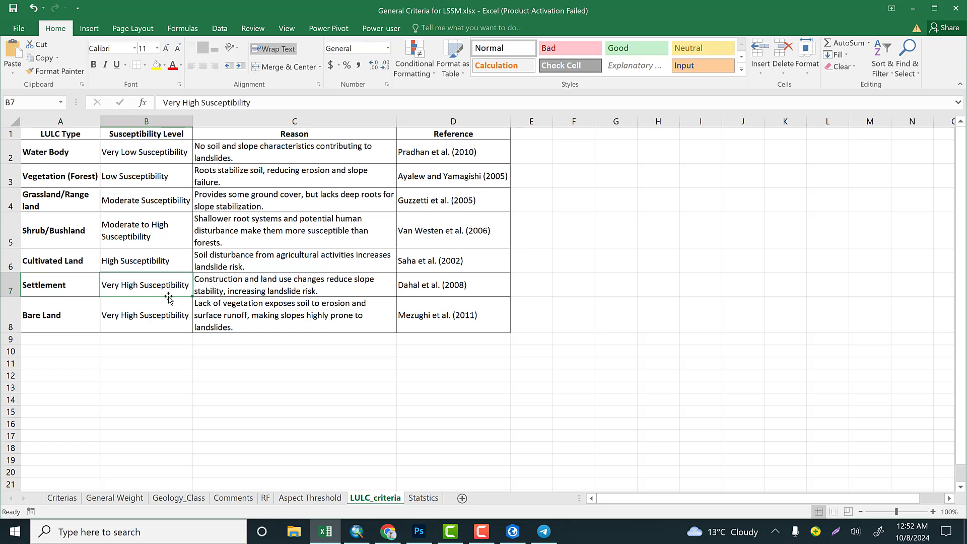
pyautogui.click(58, 323)
pyautogui.click(165, 317)
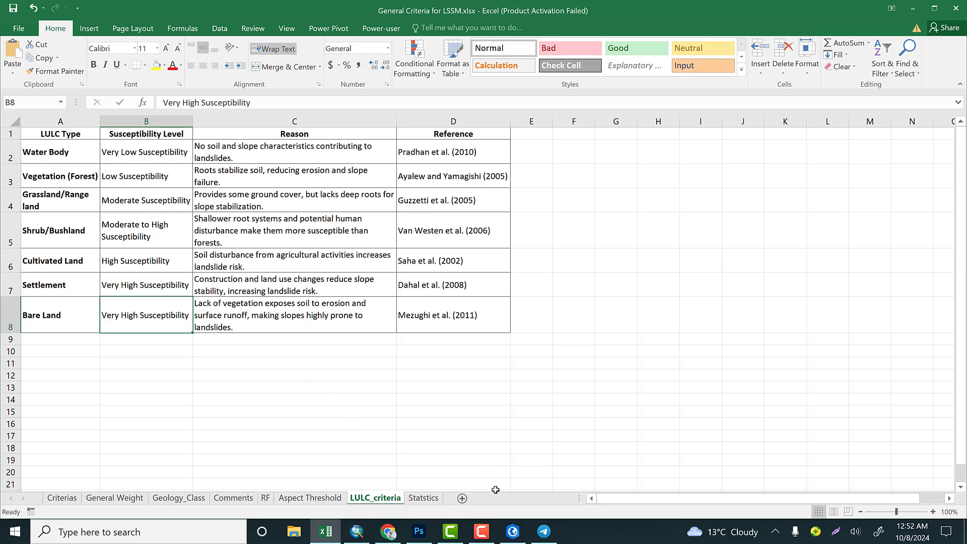
pyautogui.moveTo(512, 533)
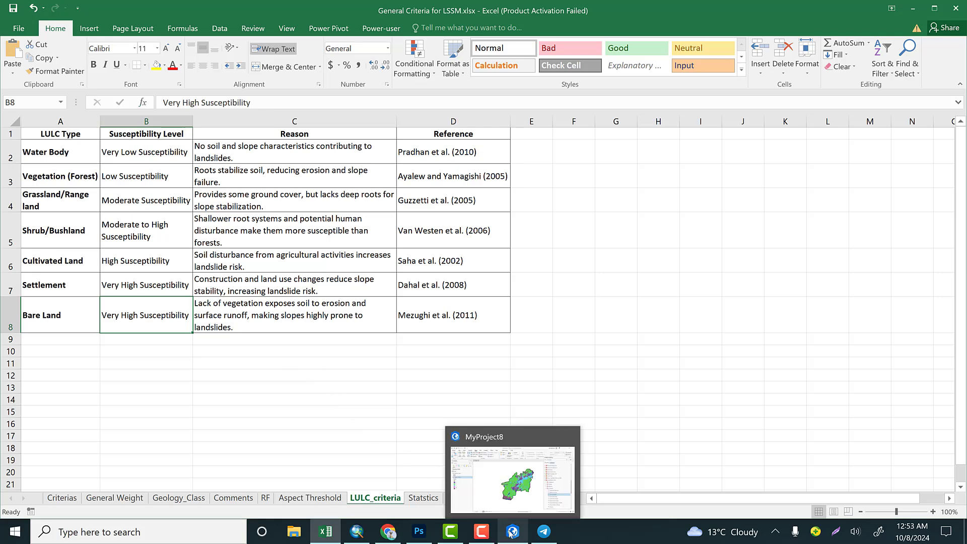
pyautogui.click(512, 533)
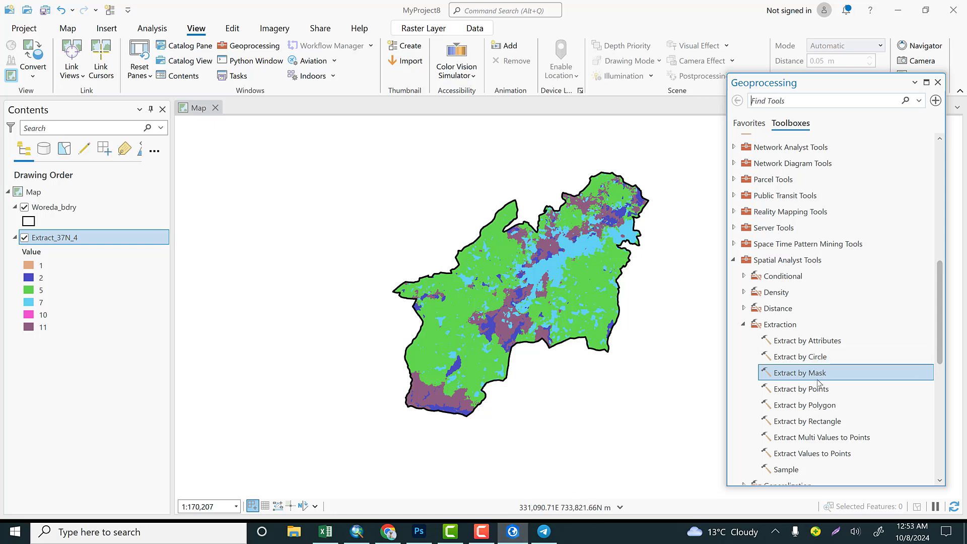
# Open the Reclassify tool from the Reclass toolset with Extract_37N_4 as the input raster
pyautogui.scroll(-6, 820, 379)
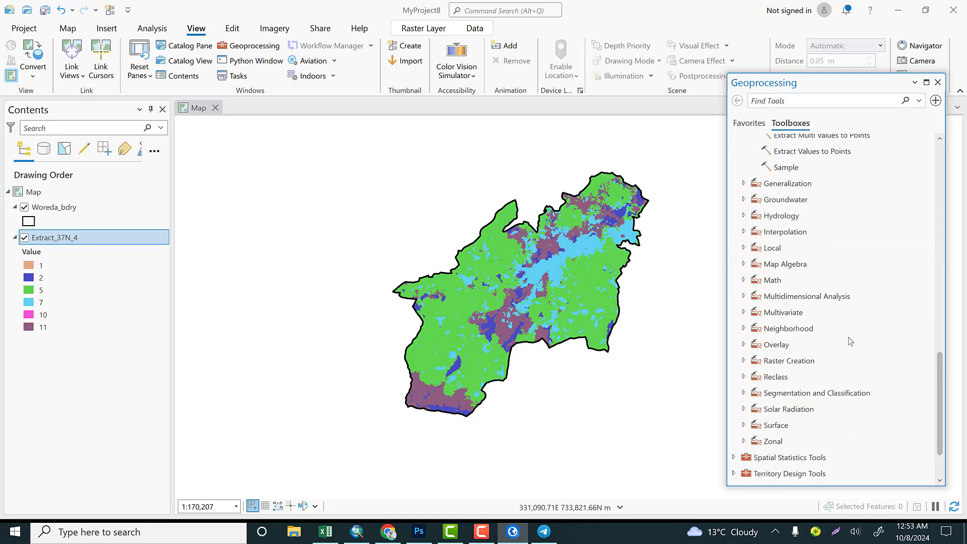
pyautogui.doubleClick(795, 378)
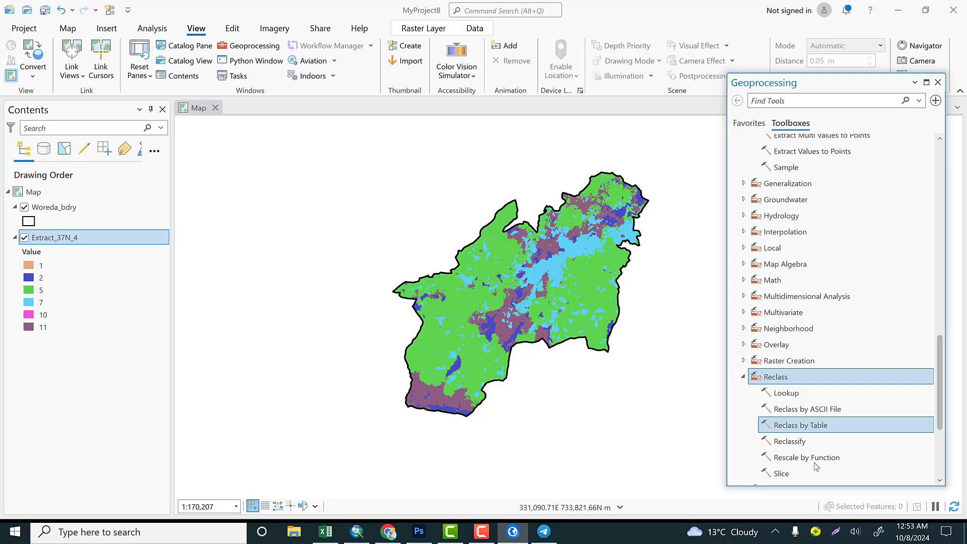
pyautogui.doubleClick(805, 448)
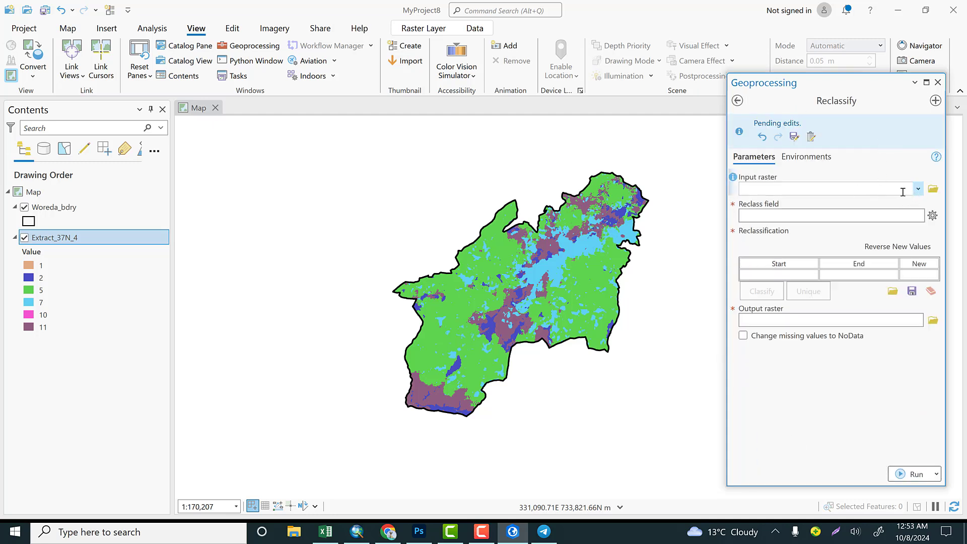
pyautogui.click(917, 189)
pyautogui.click(826, 203)
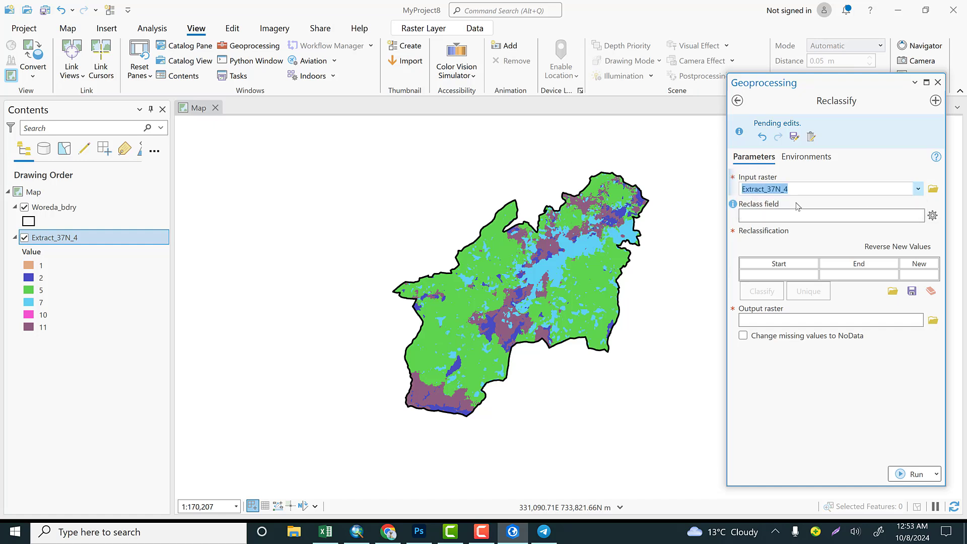
# Inspect the default class breaks in the Classify window, then dismiss it without changes
pyautogui.click(769, 371)
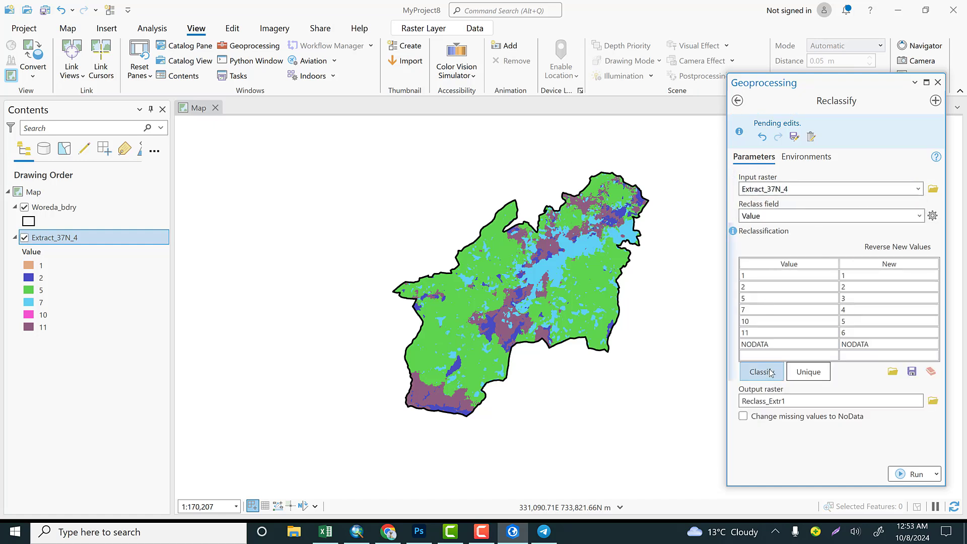
pyautogui.click(771, 373)
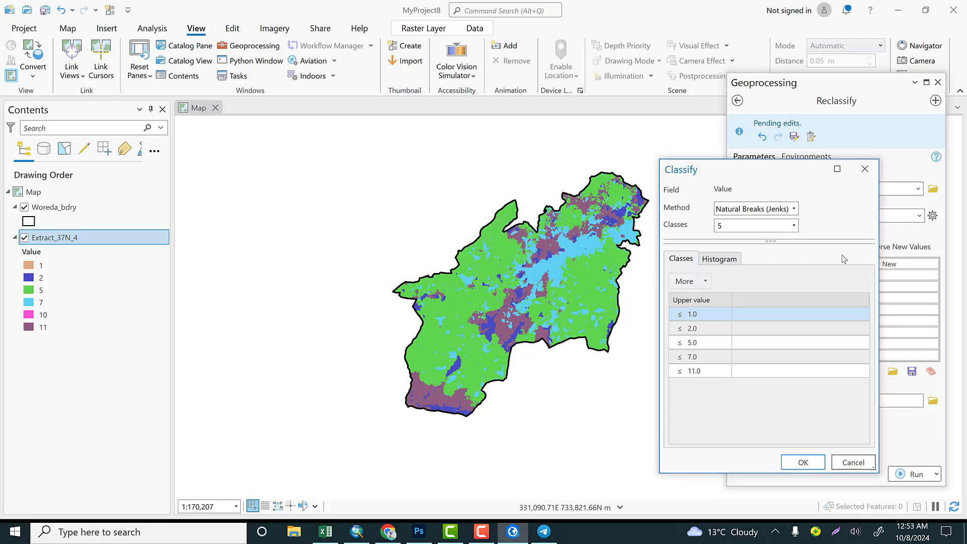
pyautogui.moveTo(788, 174); pyautogui.dragTo(385, 188)
pyautogui.doubleClick(386, 189)
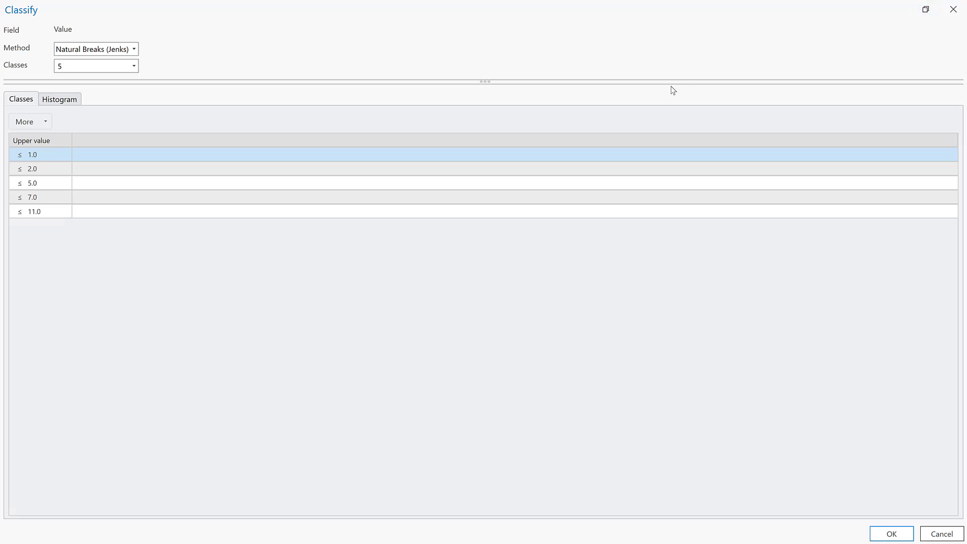
pyautogui.press('Escape')
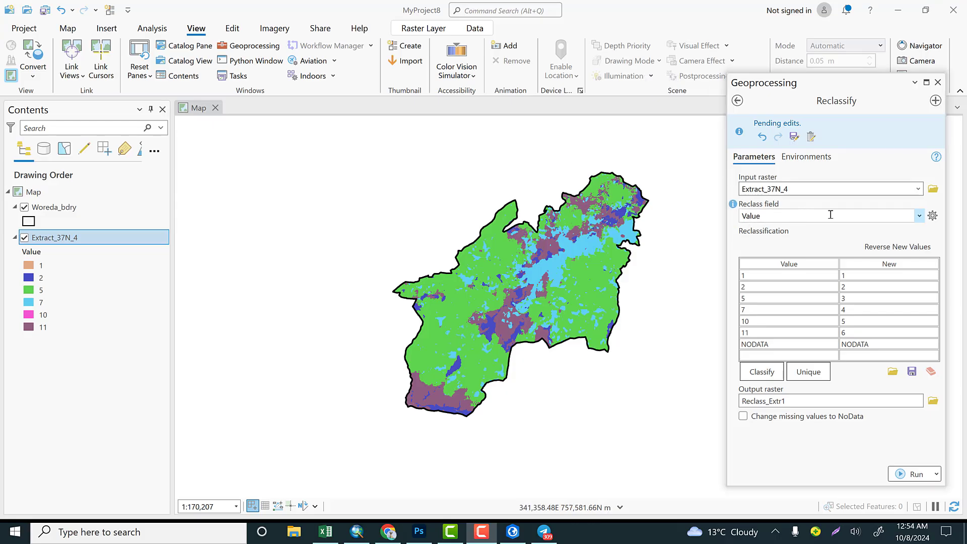
# Reclassify by LULC_Class with one row per land-cover class, then bring up the Excel criteria sheet
pyautogui.click(919, 216)
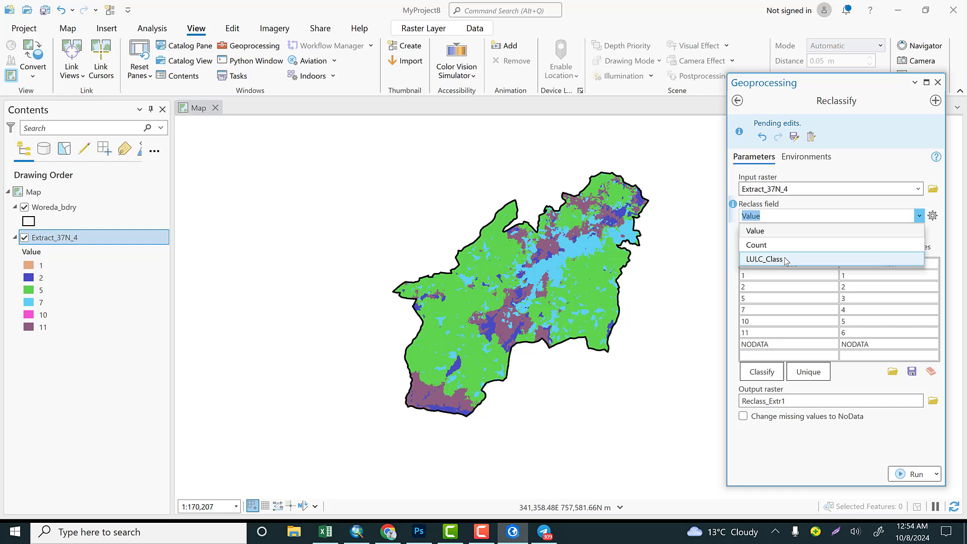
pyautogui.click(786, 259)
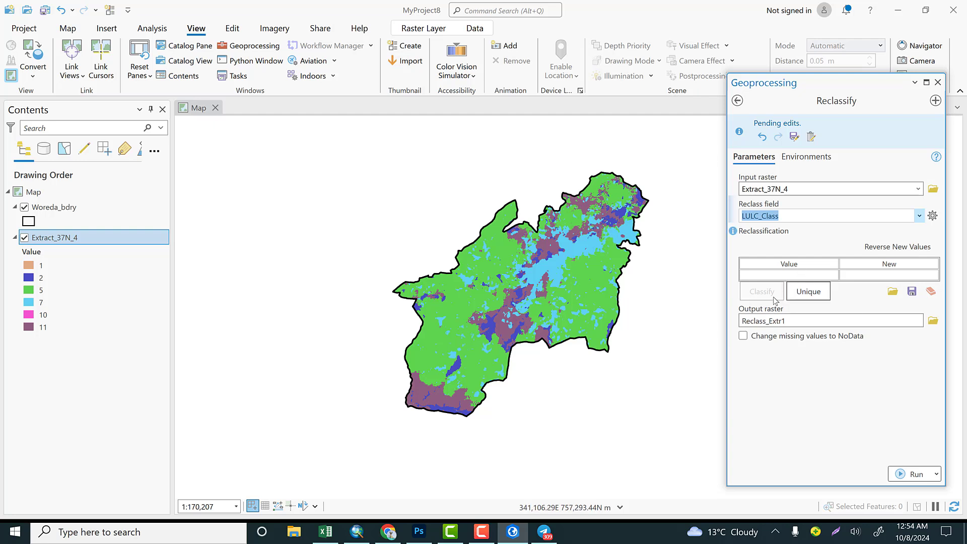
pyautogui.click(809, 296)
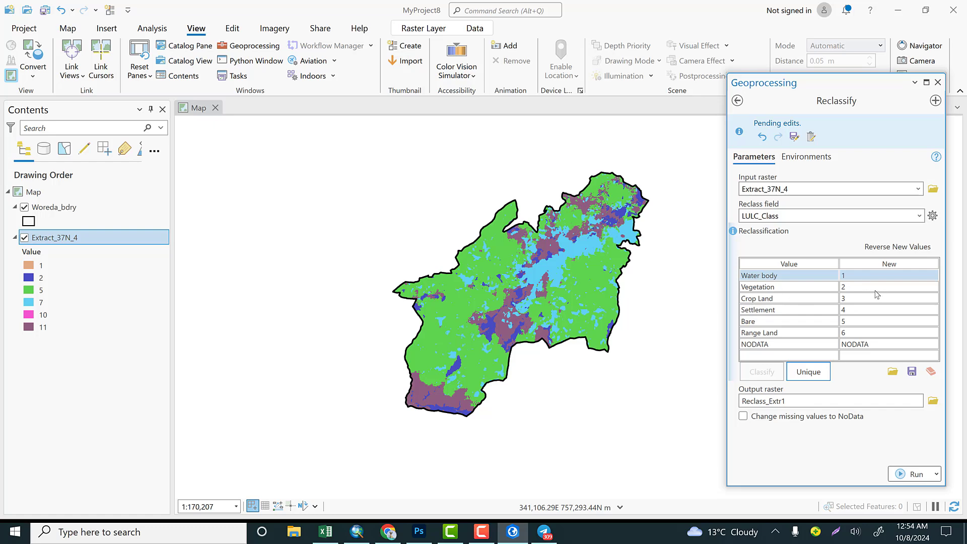
pyautogui.click(325, 531)
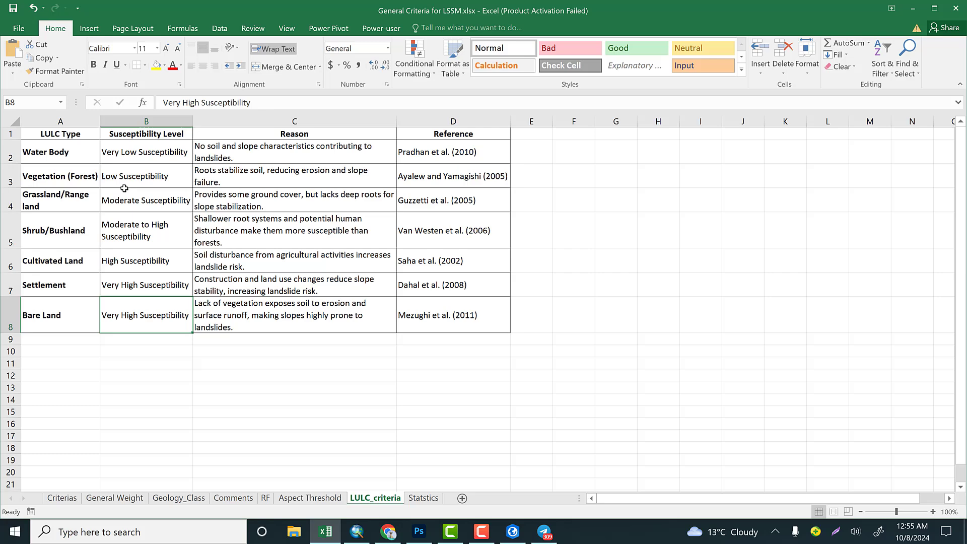
# Check the Excel susceptibility criteria and set Crop Land's new value to 4
pyautogui.click(153, 182)
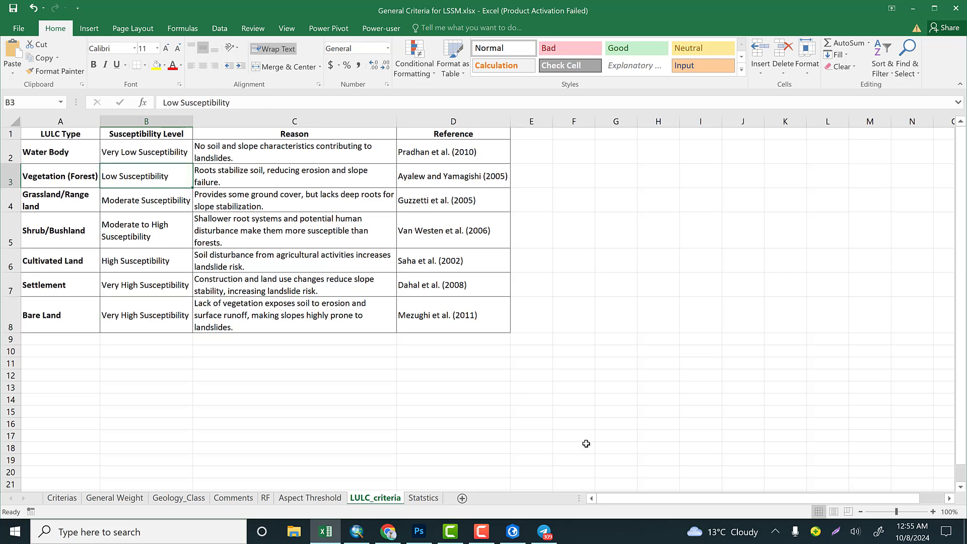
pyautogui.click(326, 532)
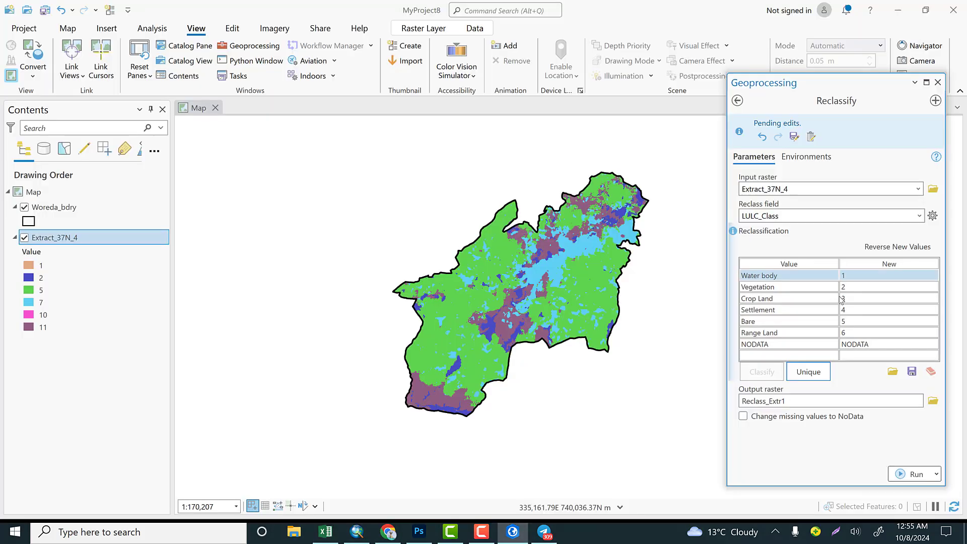
pyautogui.click(764, 301)
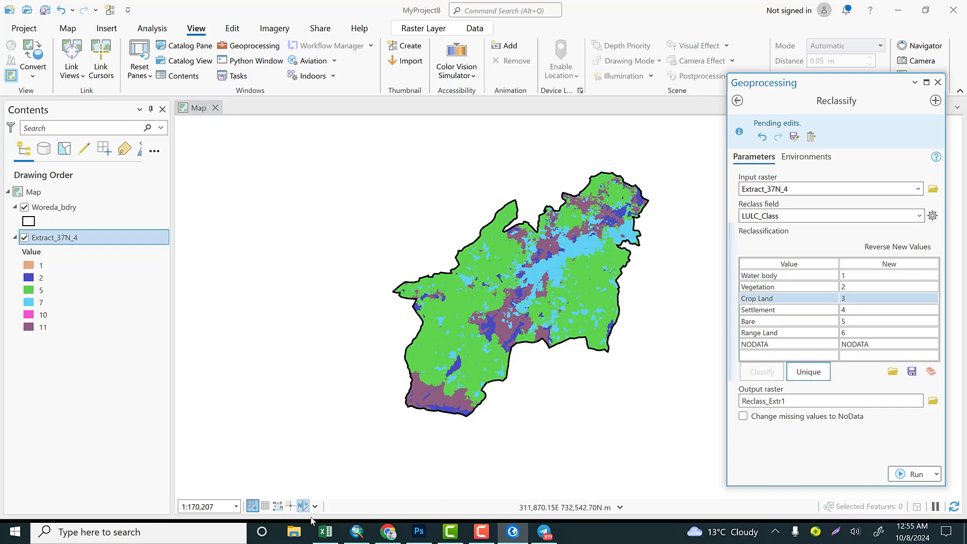
pyautogui.click(321, 531)
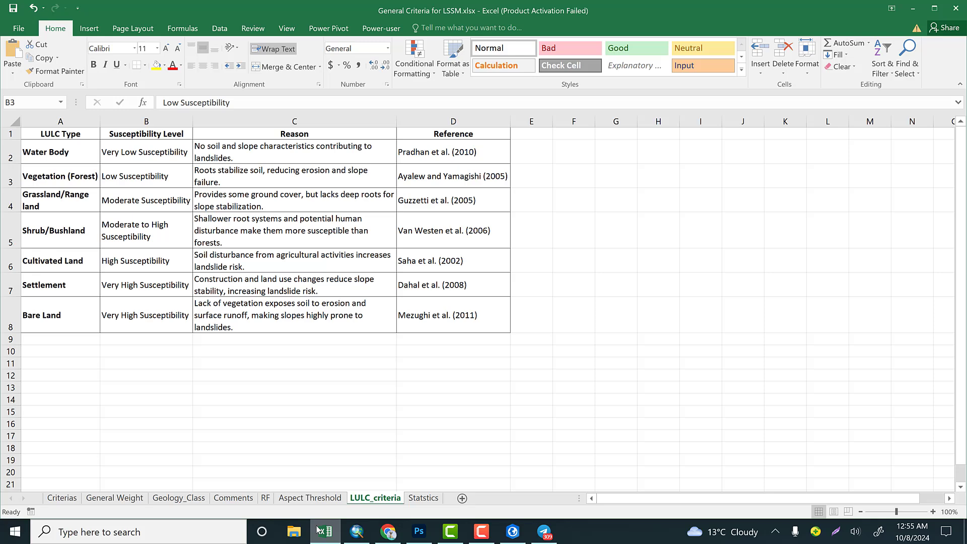
pyautogui.click(320, 531)
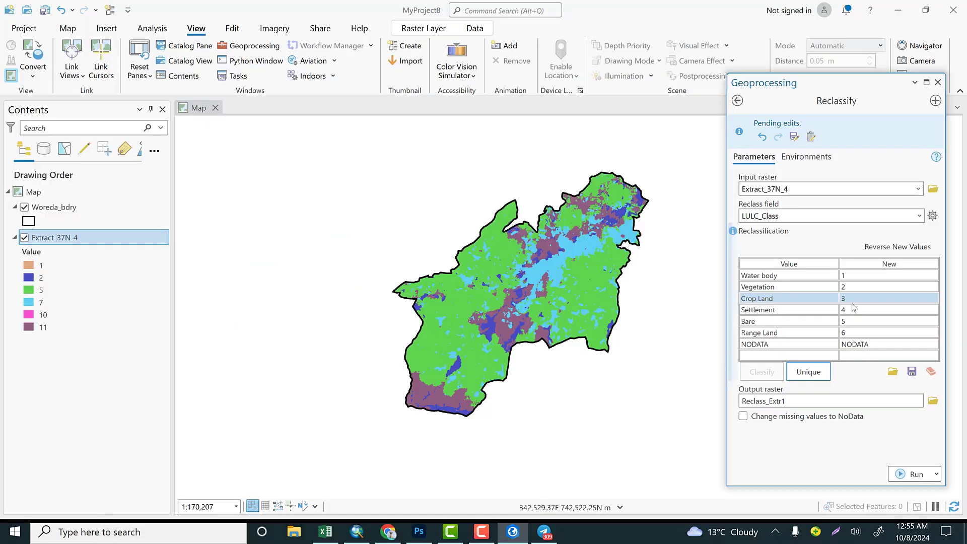
pyautogui.click(853, 301)
pyautogui.write('4')
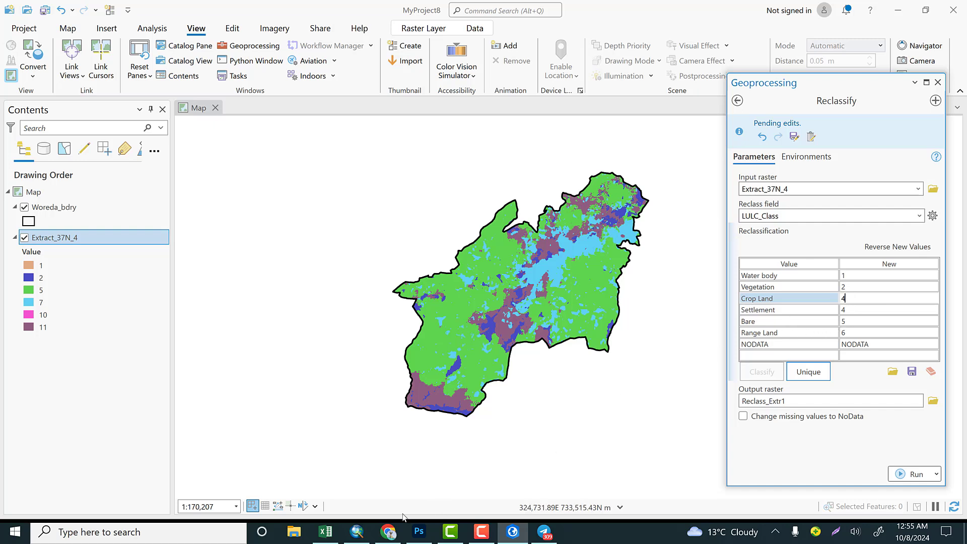
# Set Settlement's new value to 5 after rechecking the criteria, then begin editing Range Land's value
pyautogui.click(385, 532)
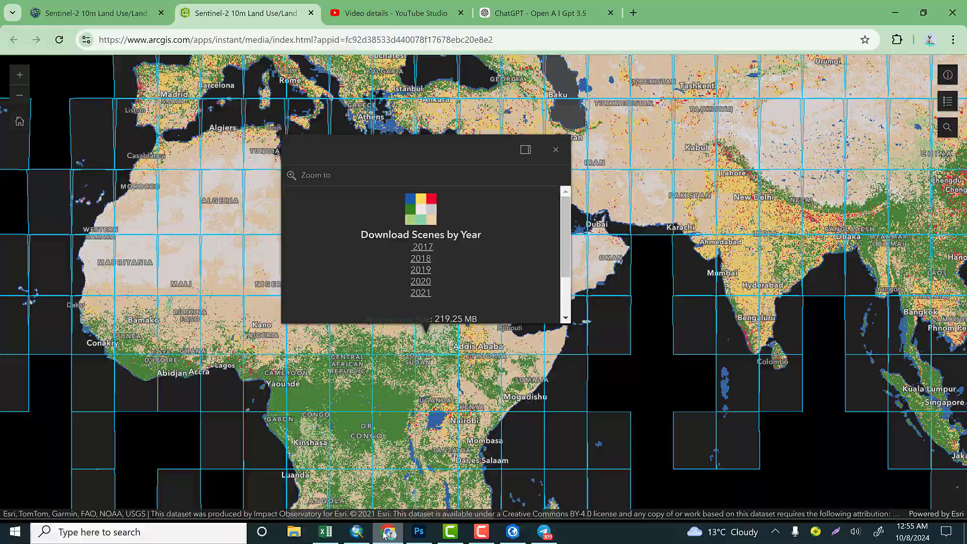
pyautogui.click(356, 532)
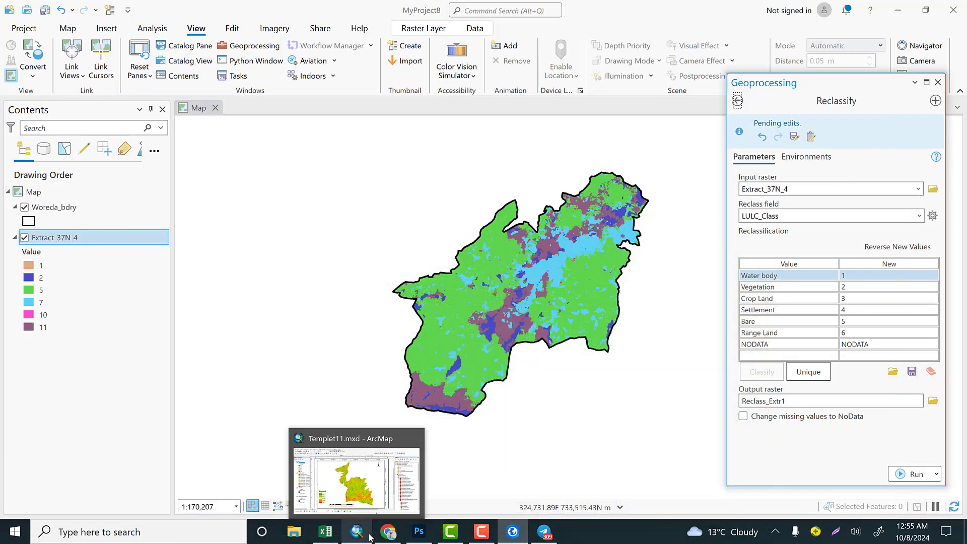
pyautogui.click(326, 531)
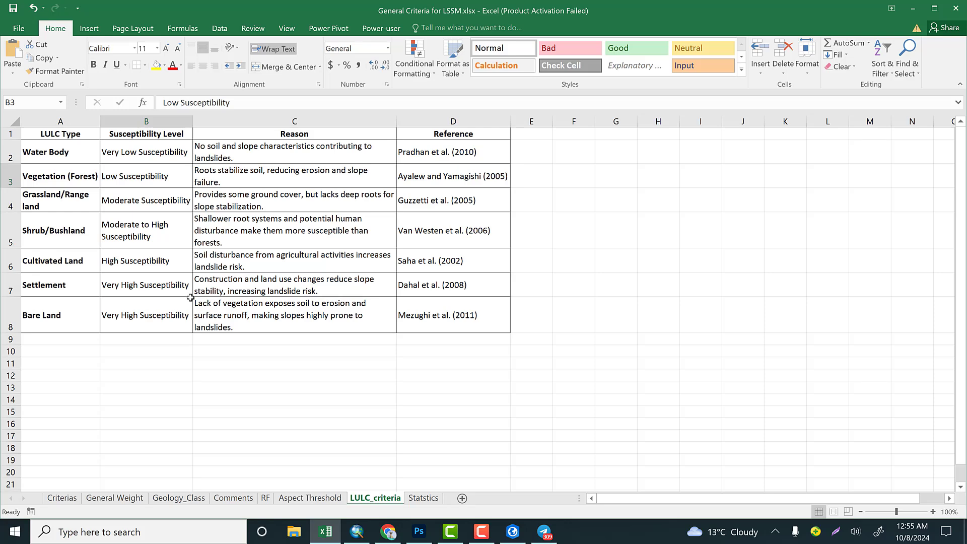
pyautogui.click(913, 9)
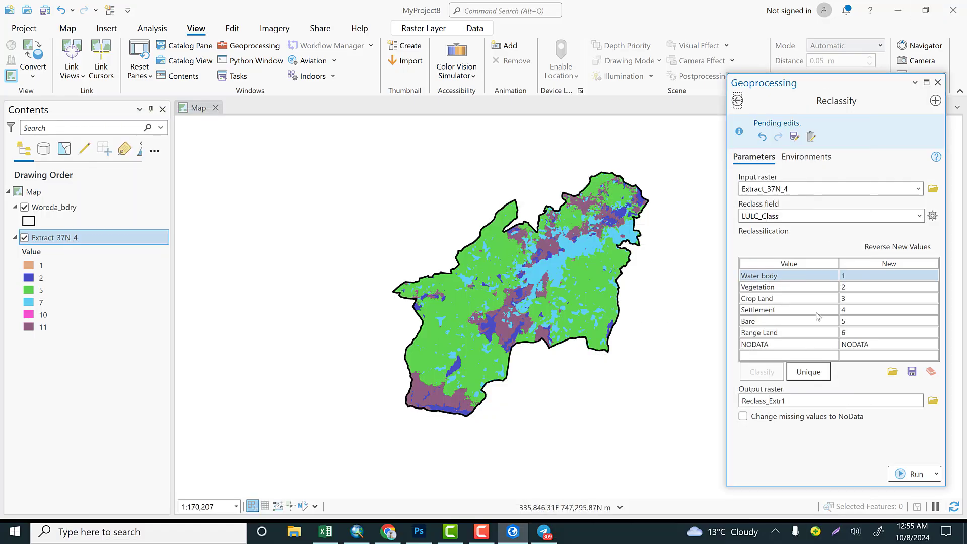
pyautogui.click(853, 314)
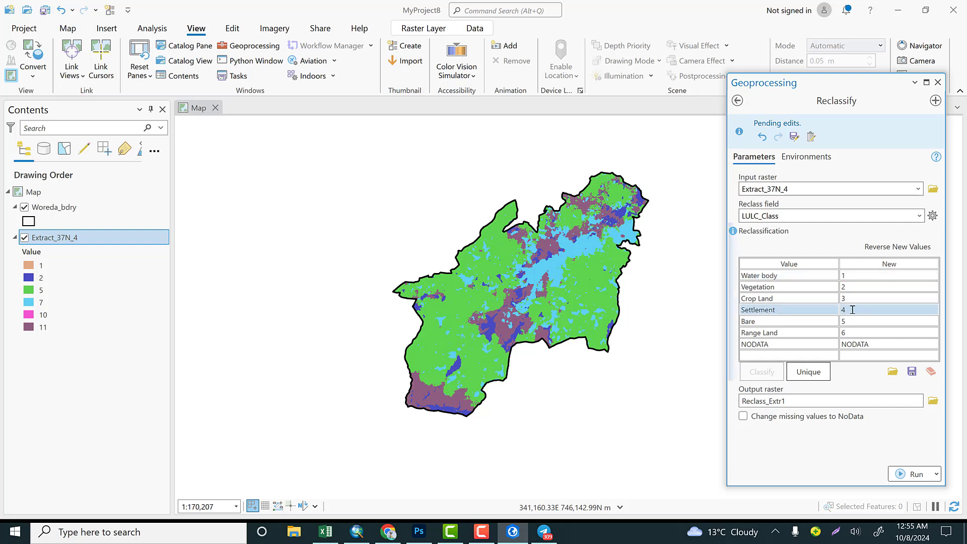
pyautogui.click(852, 310)
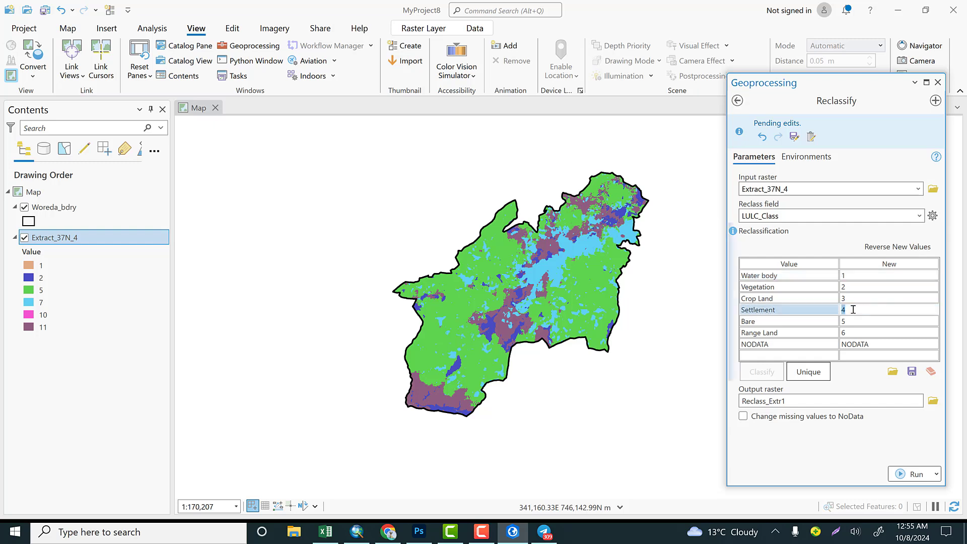
pyautogui.write('5')
pyautogui.click(849, 335)
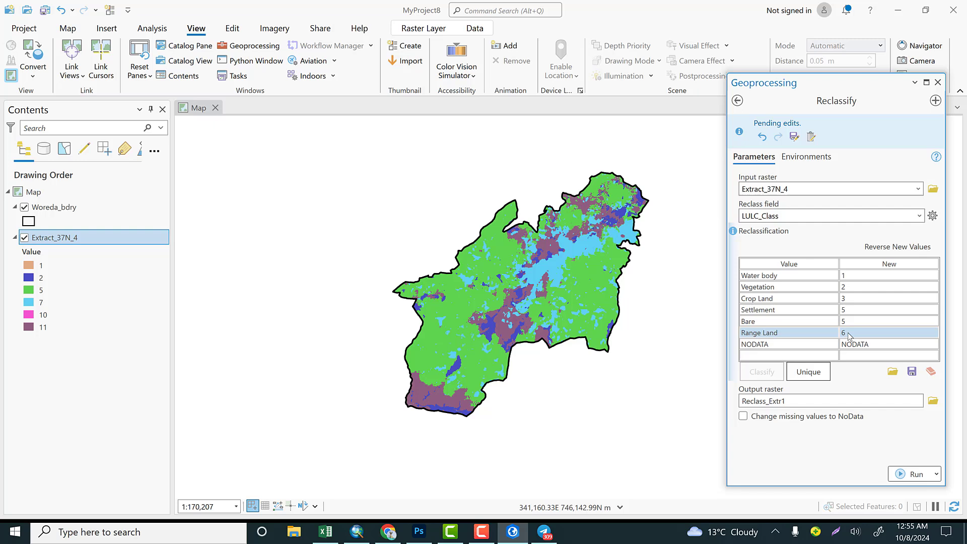
pyautogui.click(849, 333)
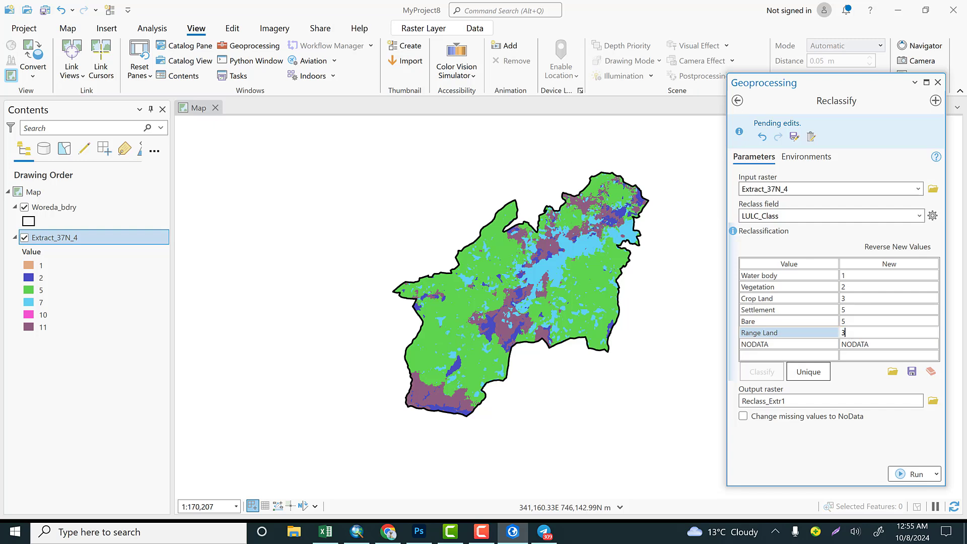
# Run Reclassify to produce Reclass_Extr1 from Extract_37N_4 by LULC_Class
pyautogui.click(904, 473)
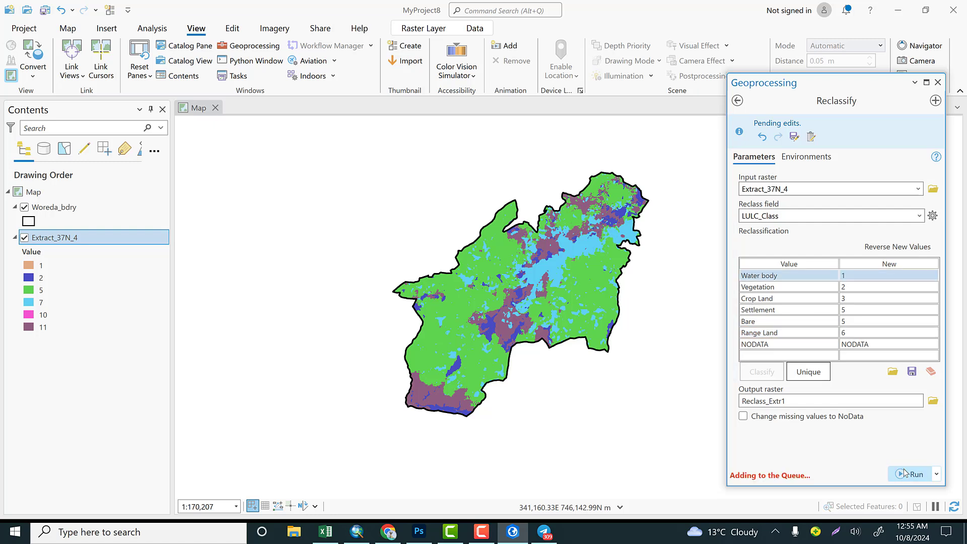